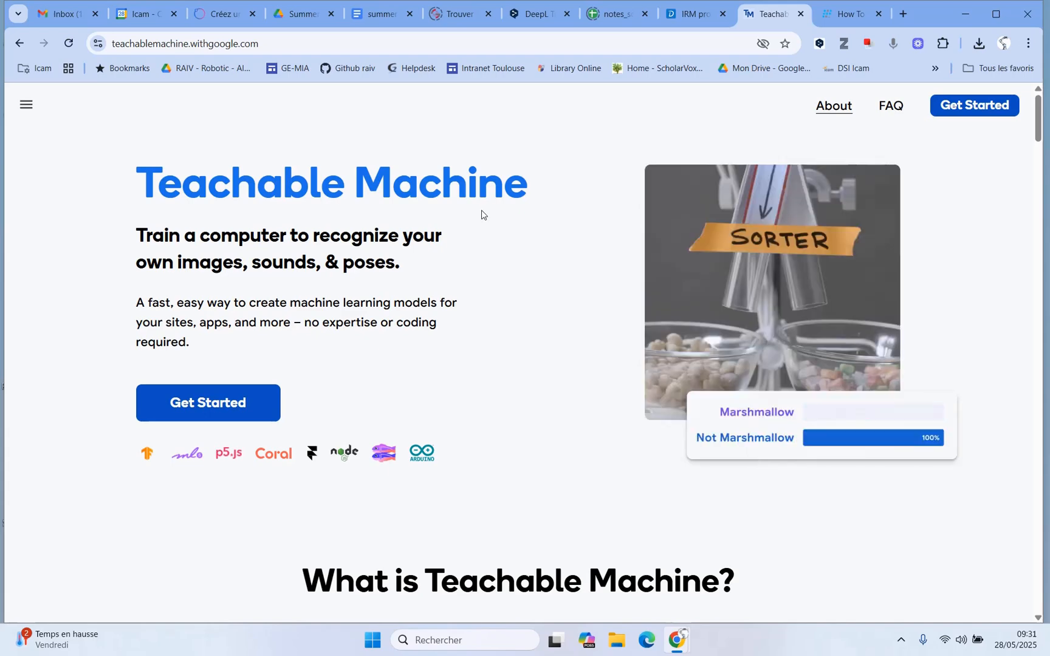
Start a new image project that uses the standard image model
click(227, 407)
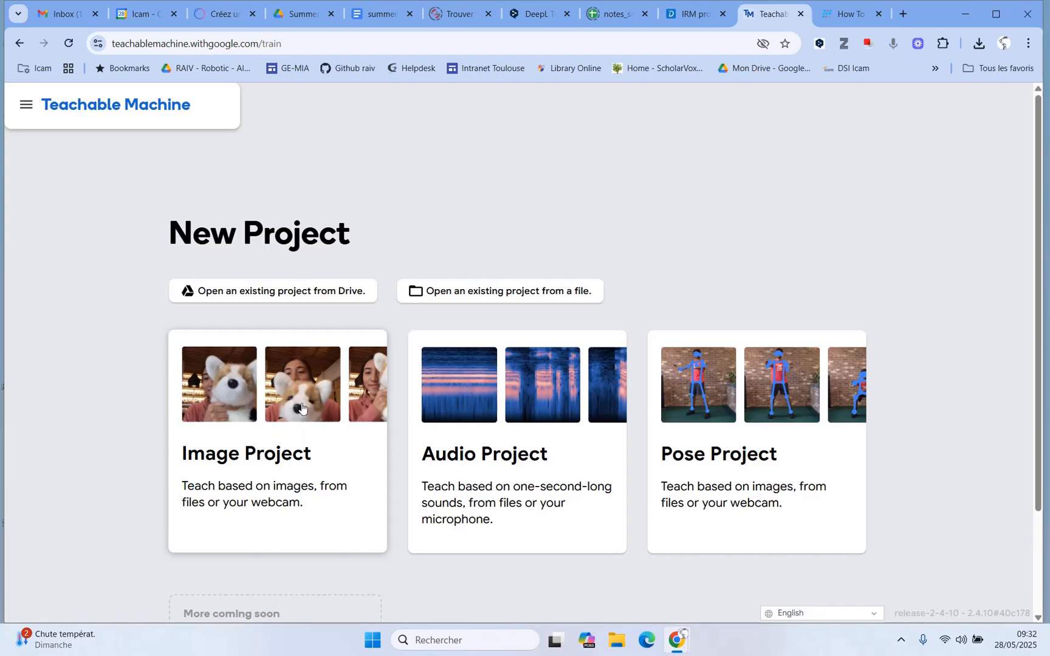
click(282, 404)
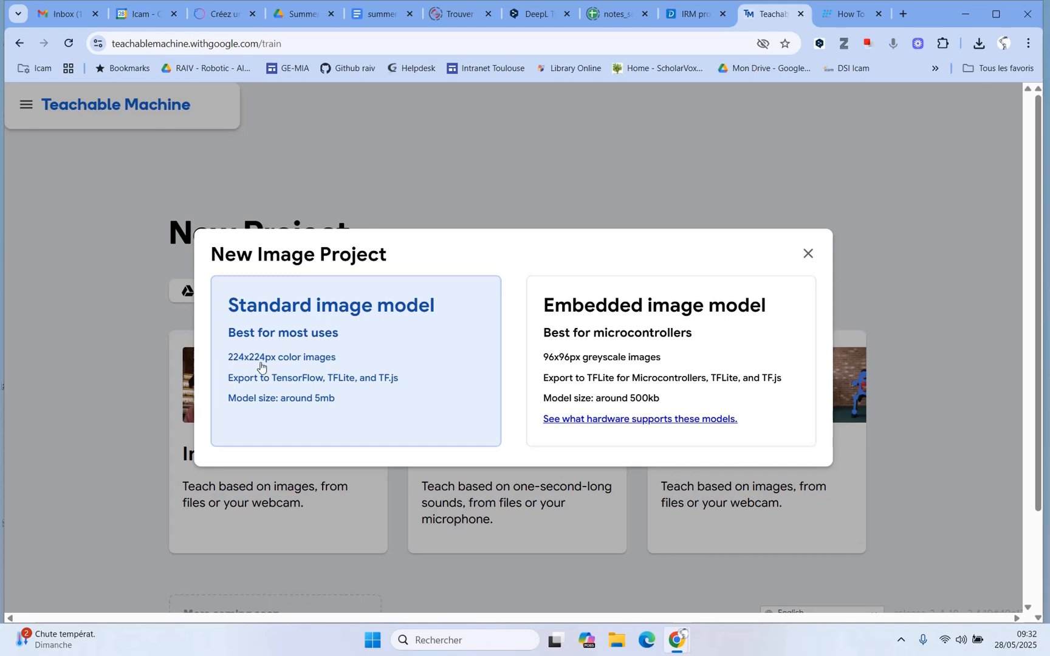
click(339, 351)
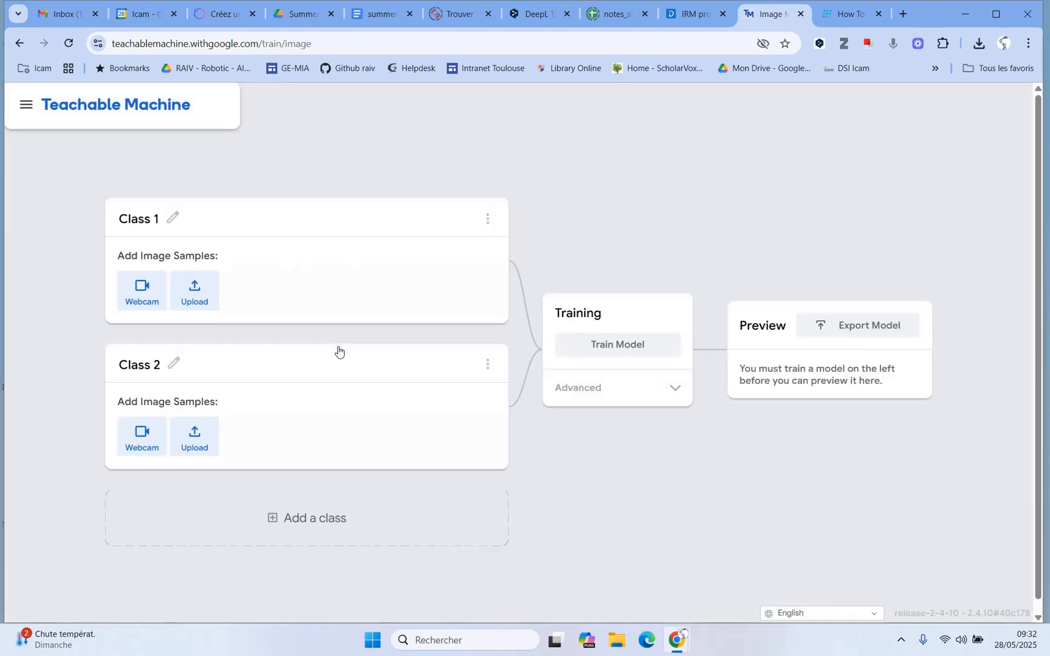
Rename the first class as "hand" and the second class as "fist"
click(174, 219)
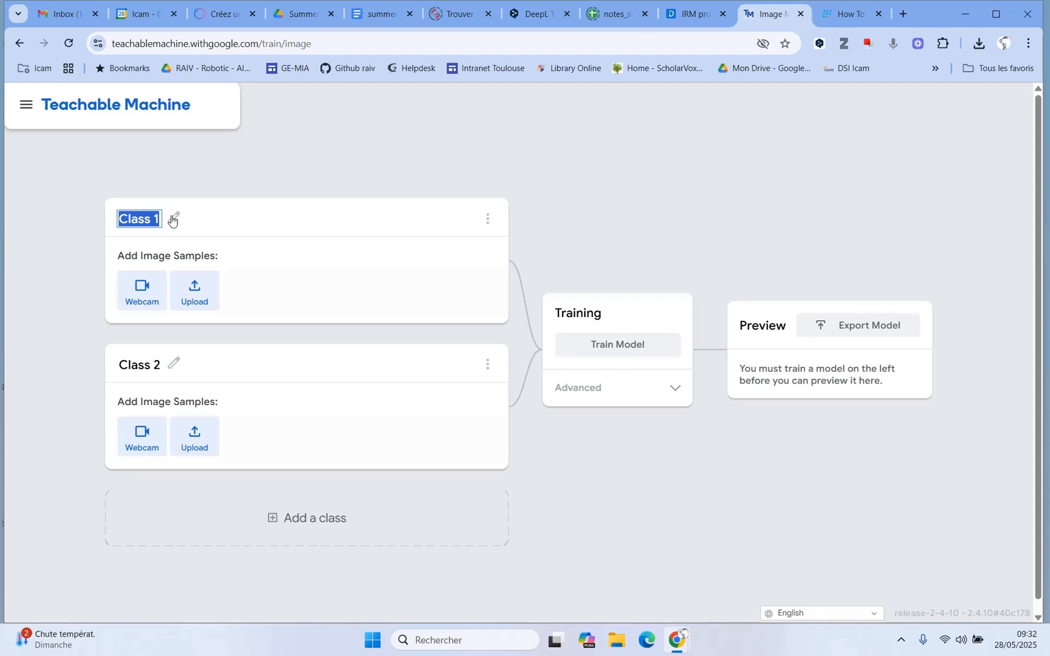
text(hand)
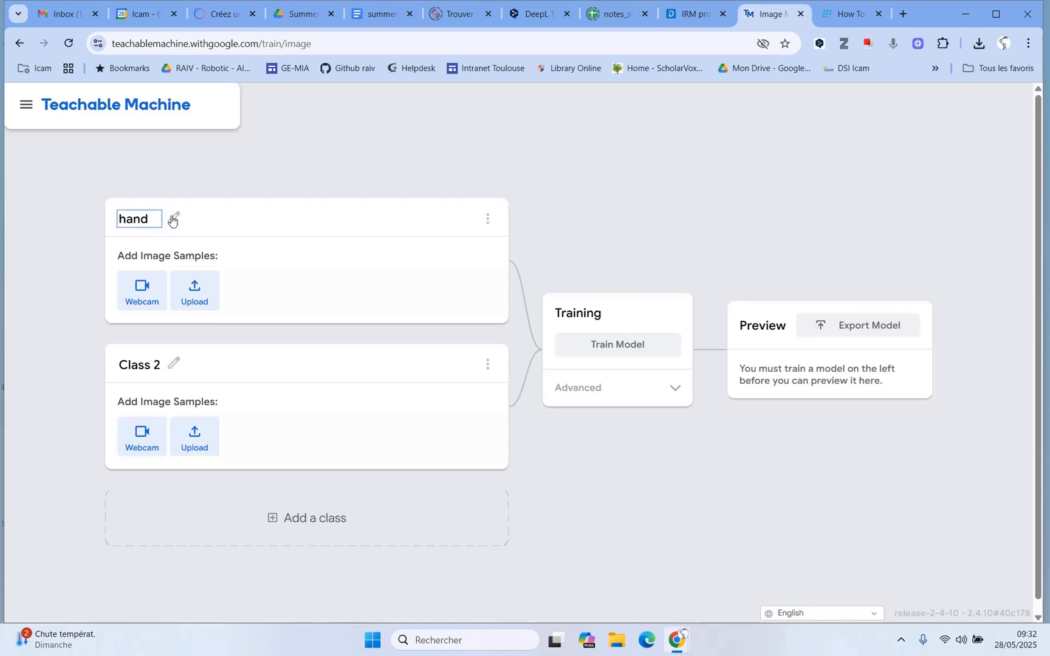
click(172, 364)
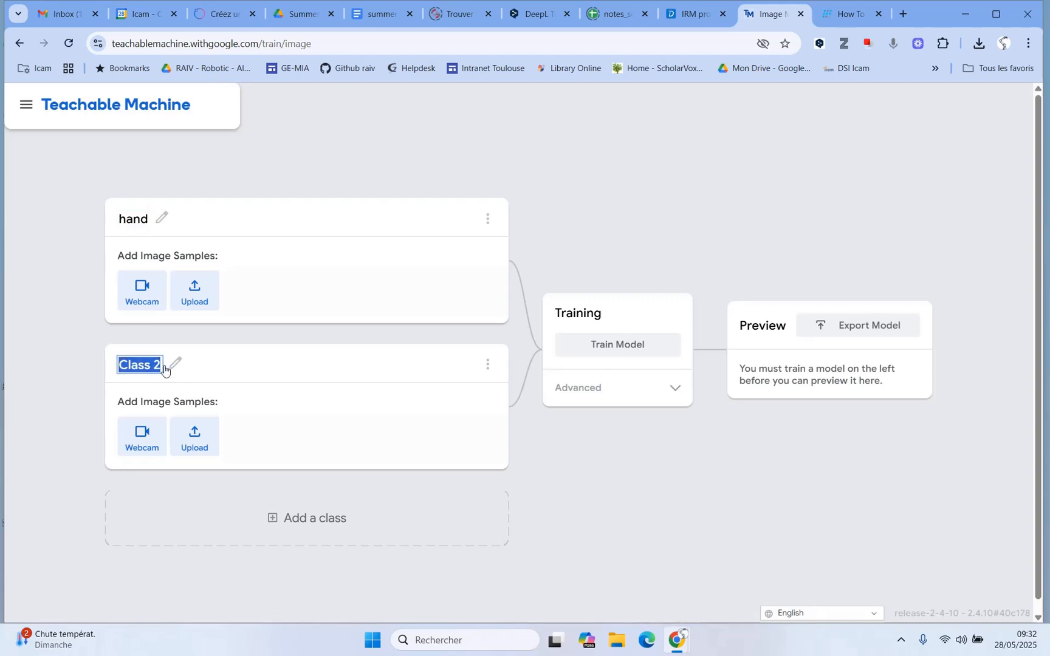
text(fist)
Record webcam samples for both classes: about 56 of an open hand for hand and about 48 of a closed fist for fist
click(143, 290)
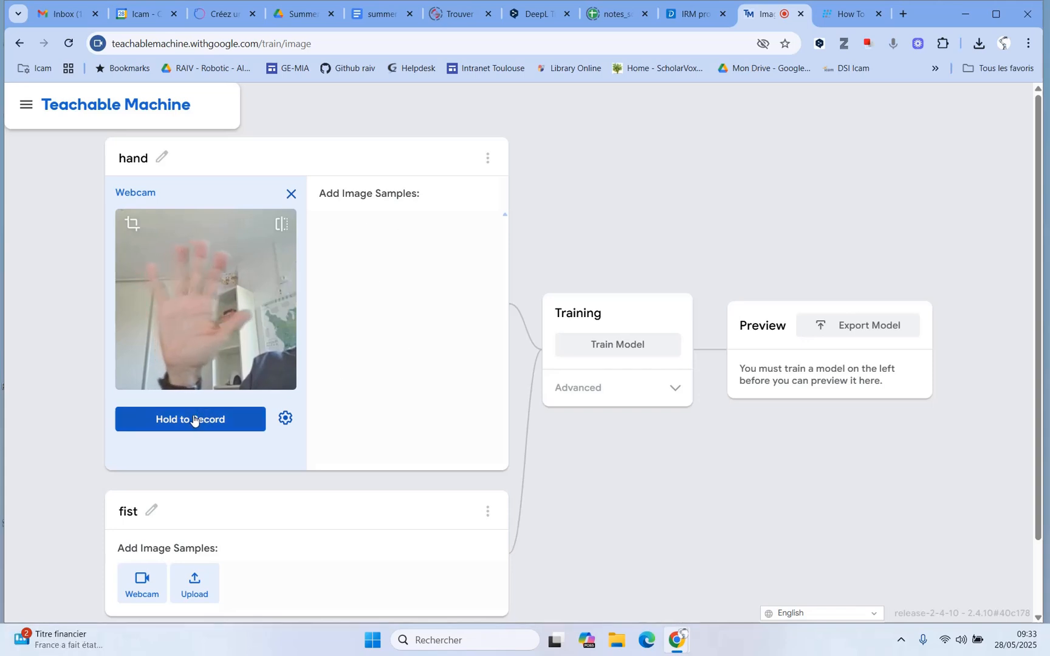
drag(194, 418, 194, 419)
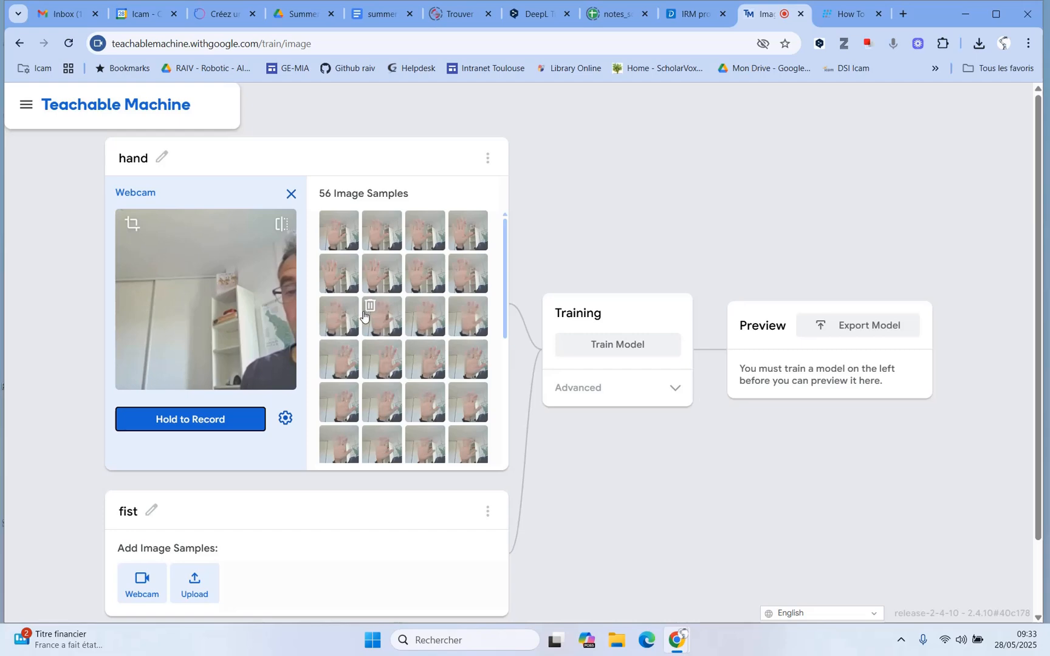
scroll(243, 407, down, 2)
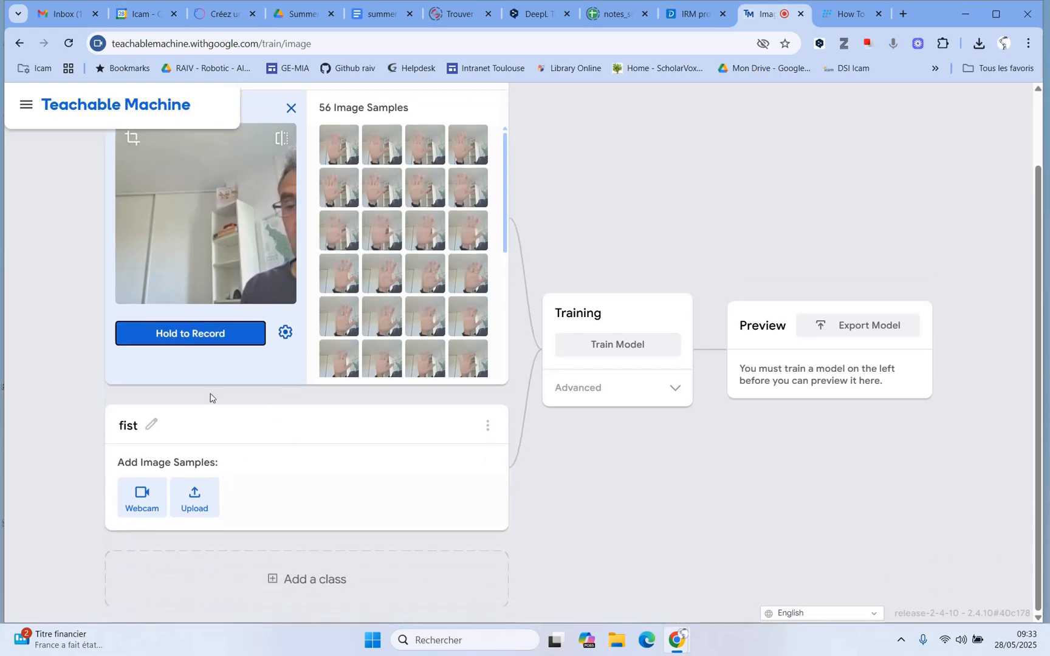
click(141, 497)
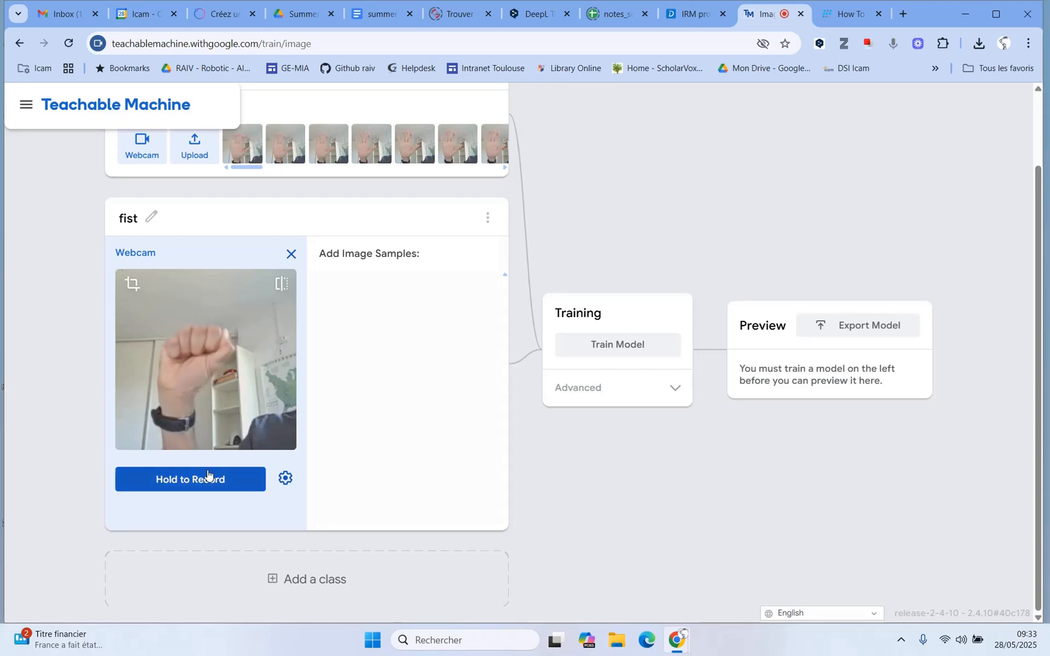
drag(206, 484, 206, 483)
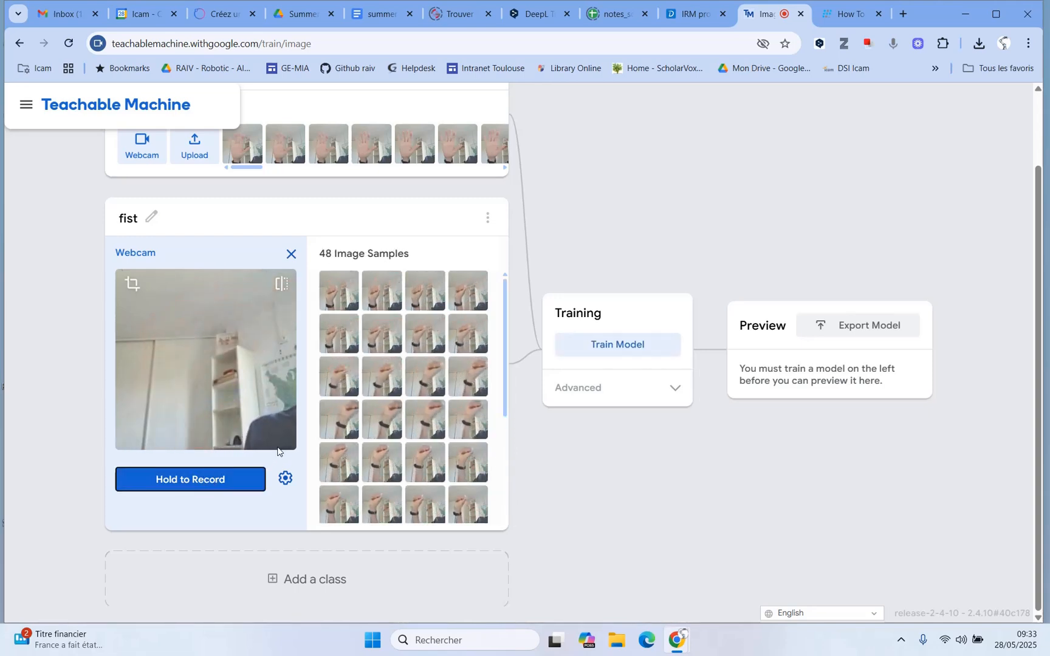
Add a third class to the project and name it "nothing"
click(319, 580)
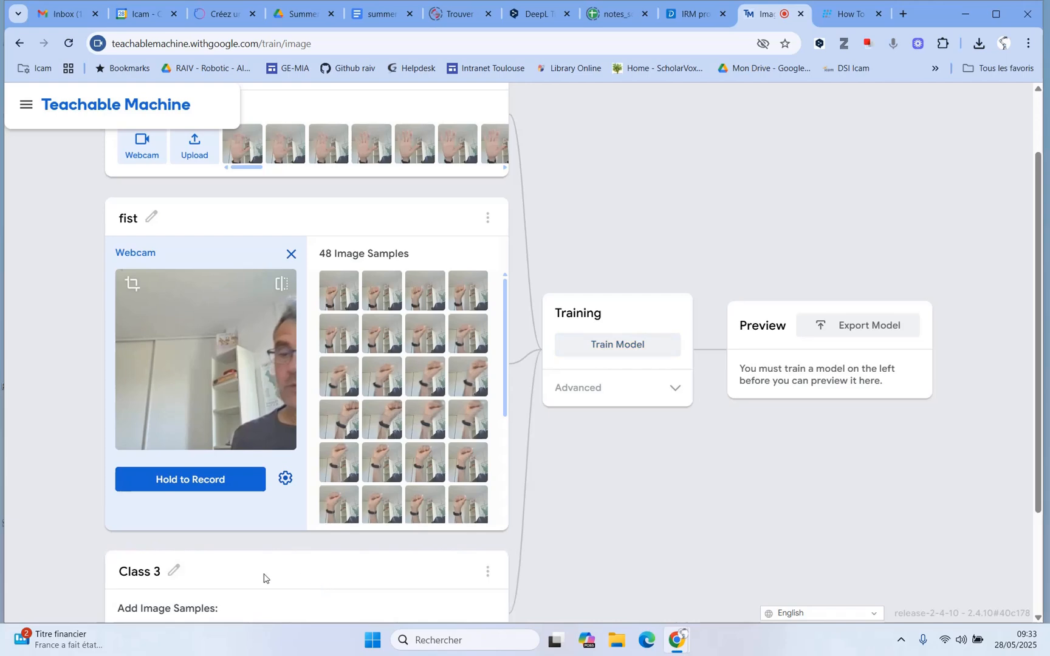
click(175, 574)
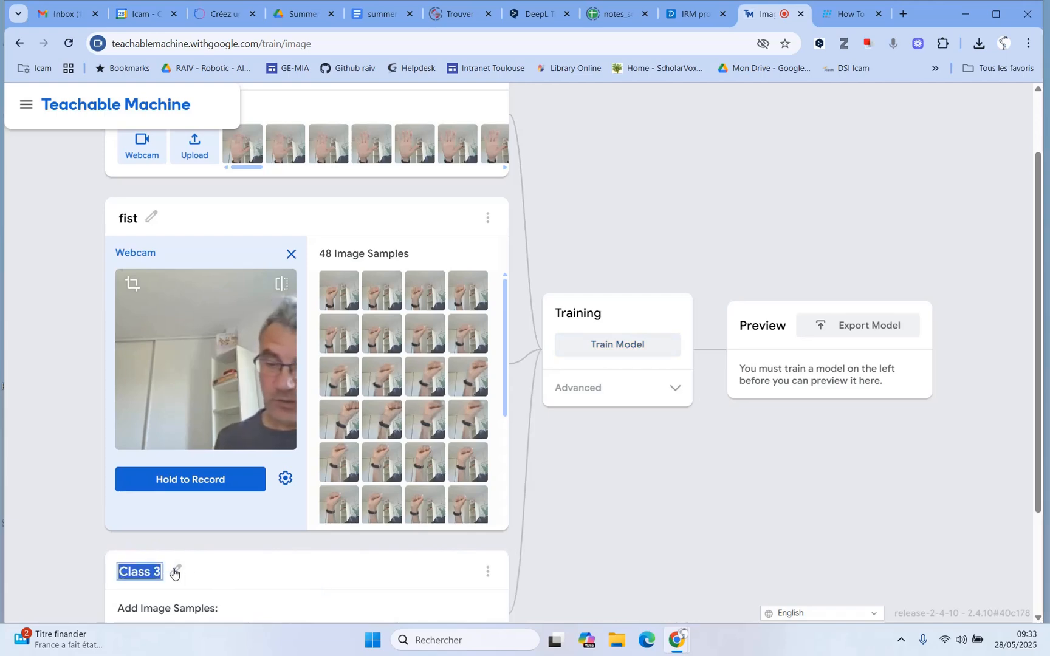
text(noth)
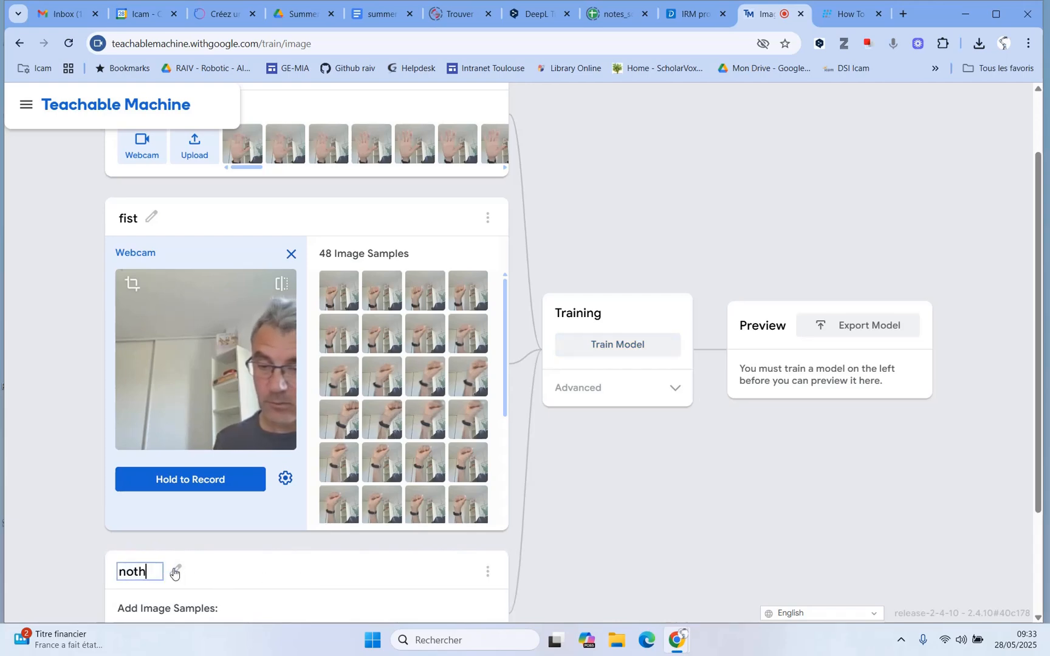
text(ing)
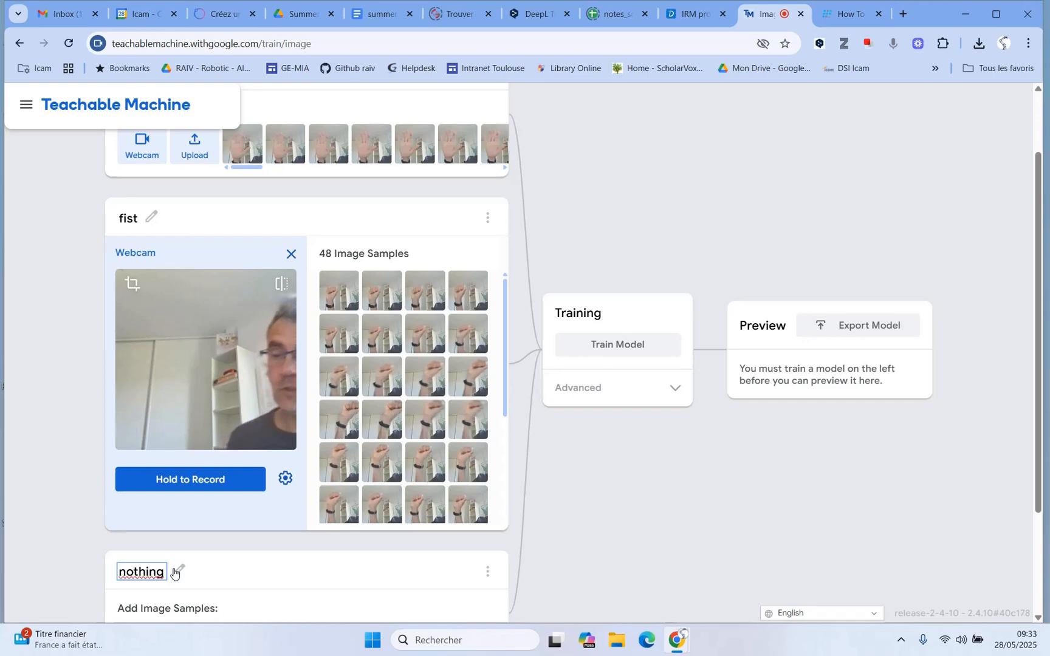
Record about 22 webcam samples of the background without any hand for the nothing class
scroll(212, 583, down, 2)
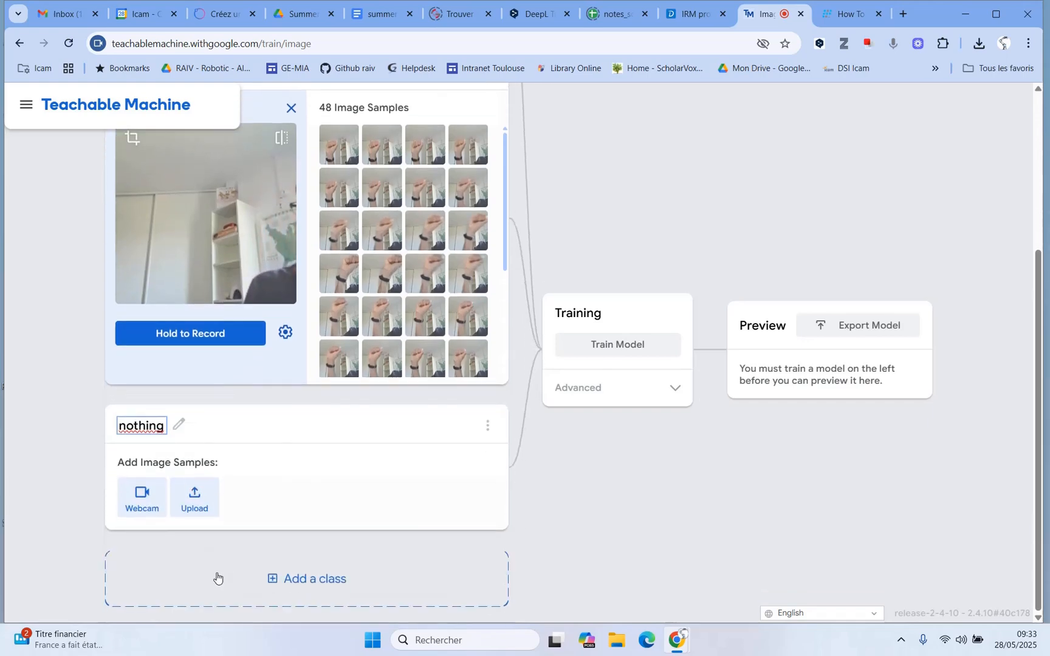
click(144, 498)
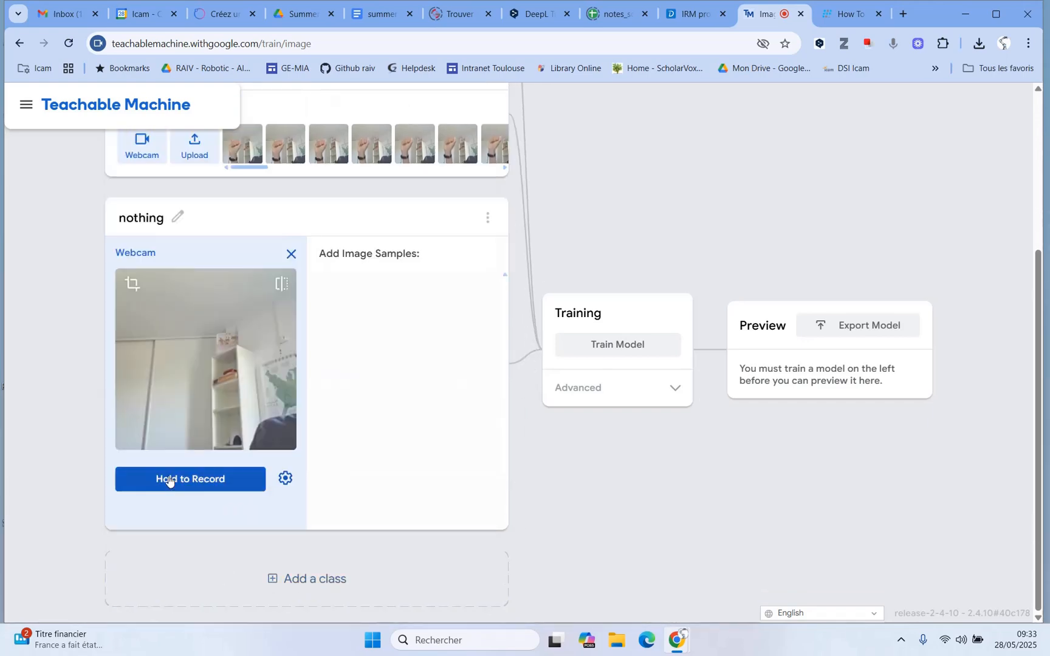
click(167, 479)
drag(169, 479, 169, 479)
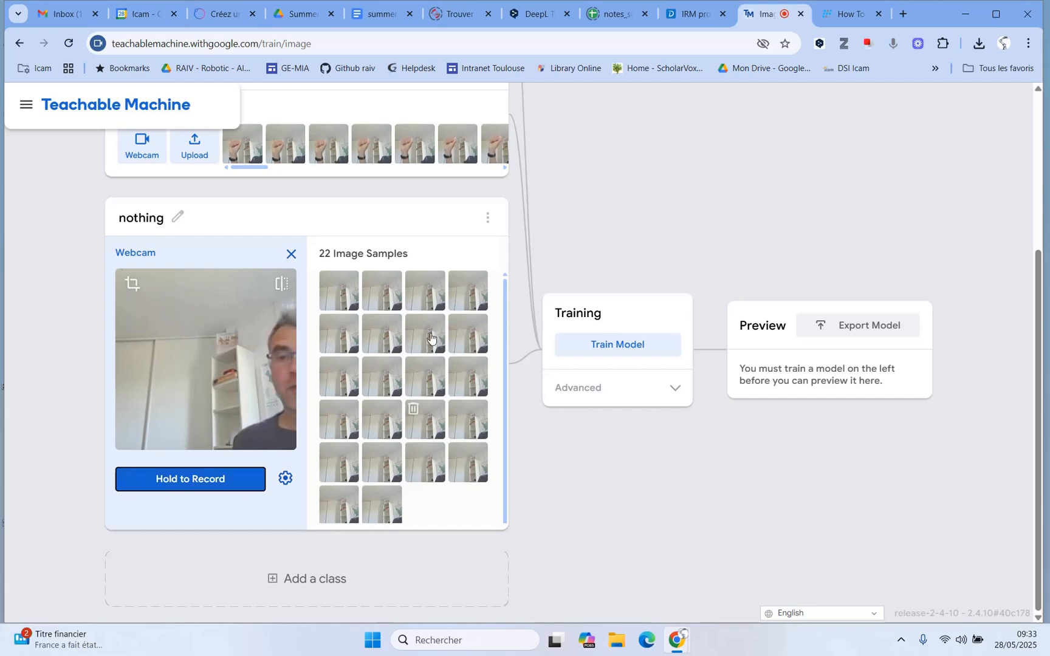
Train the image model on the samples of the hand, fist and nothing classes
scroll(431, 254, up, 3)
scroll(432, 254, up, 1)
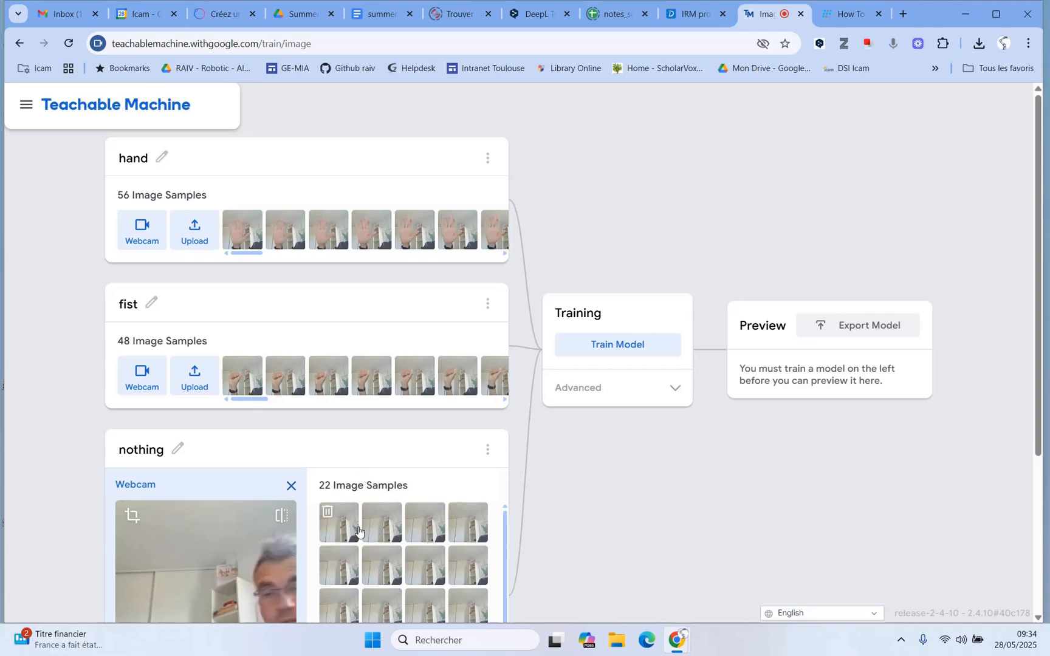
click(605, 346)
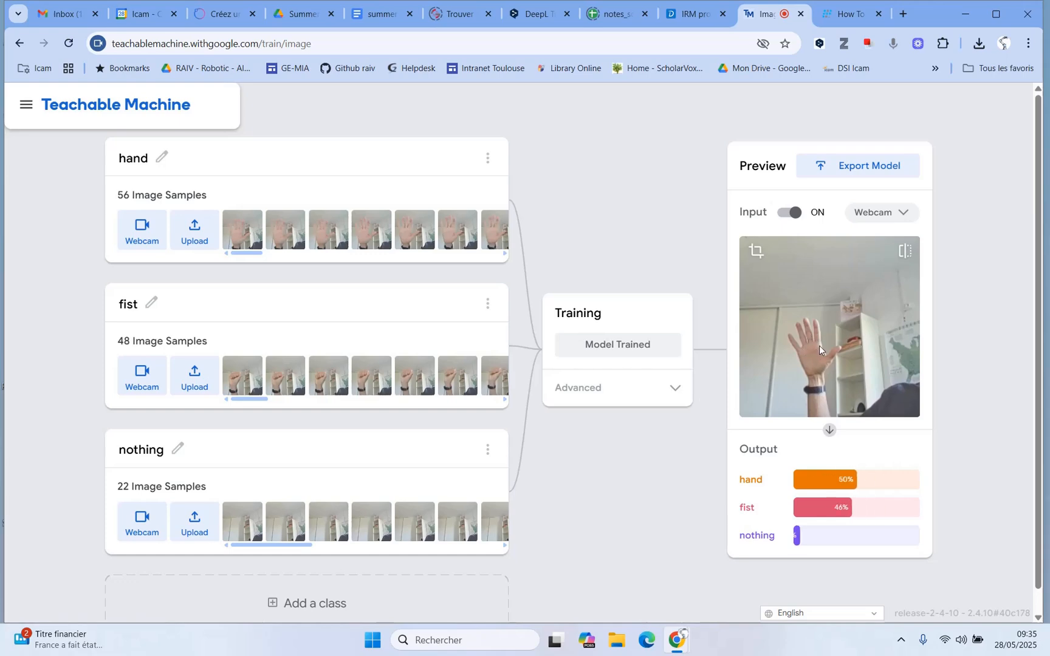
Open the trained model's export options and show the Tensorflow format with its Keras code
mouse_move(495, 234)
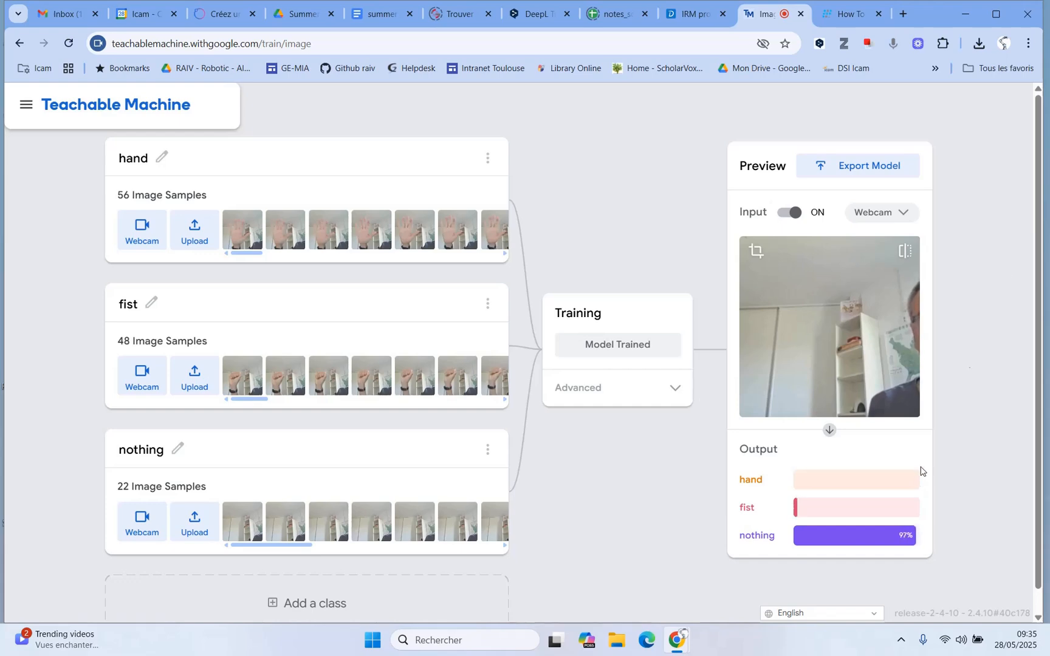
click(888, 170)
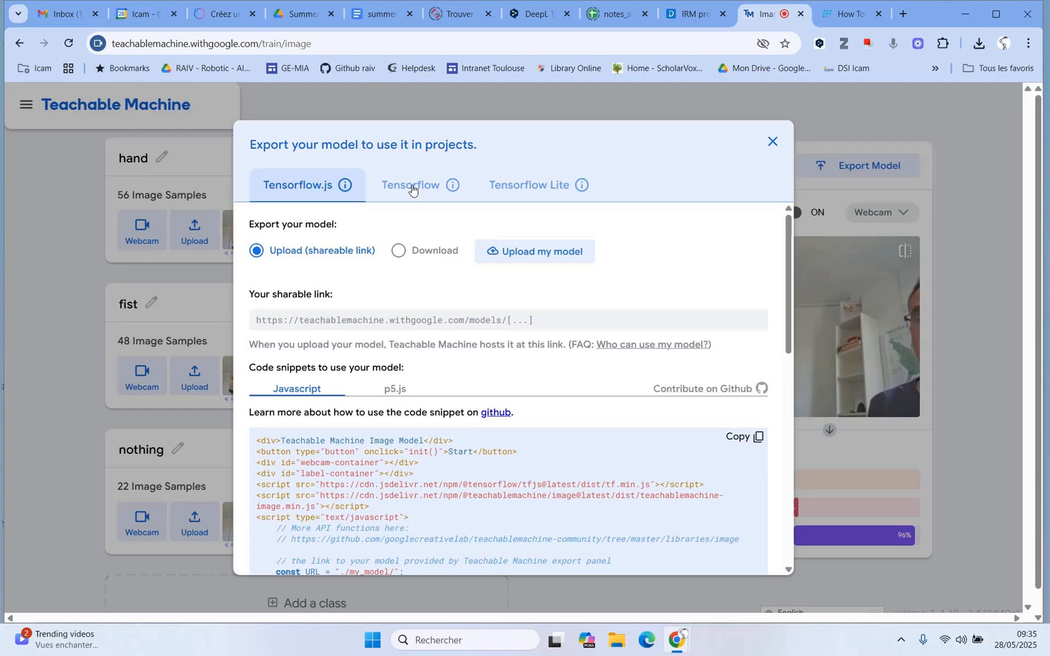
click(412, 190)
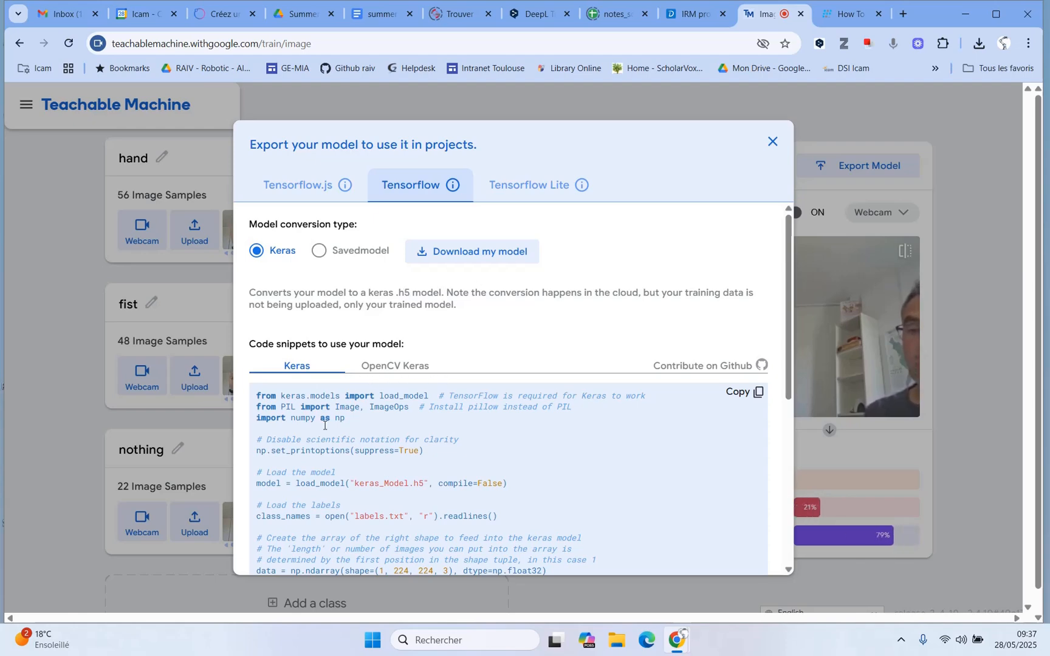
Examine the Keras code snippet: model and labels loading, image path, resizing, normalization and the prediction call
scroll(364, 413, down, 2)
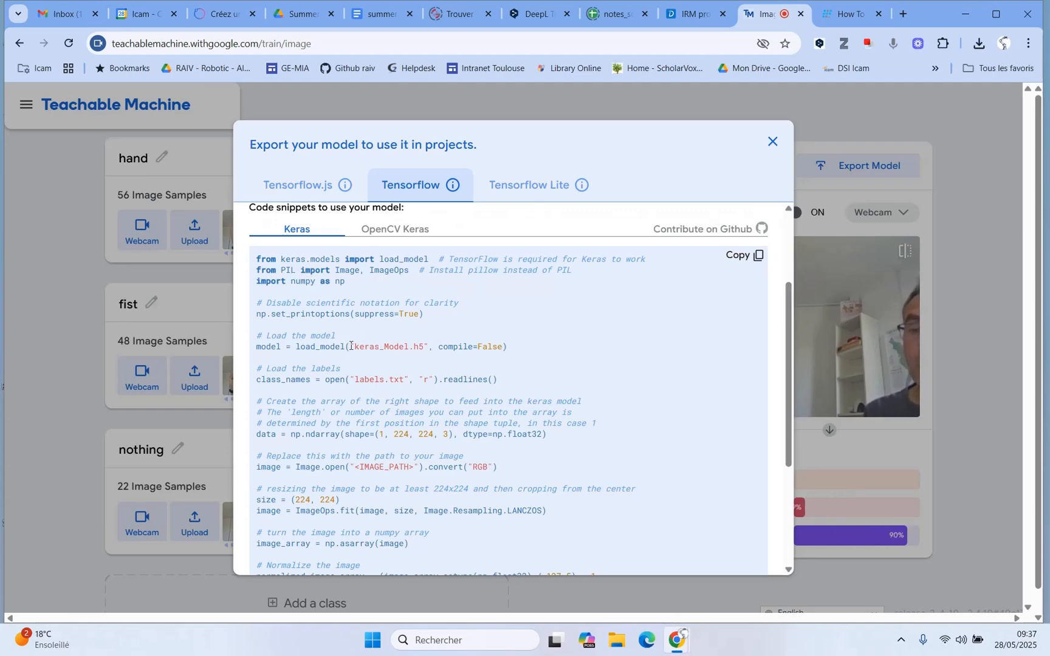
drag(340, 348, 429, 343)
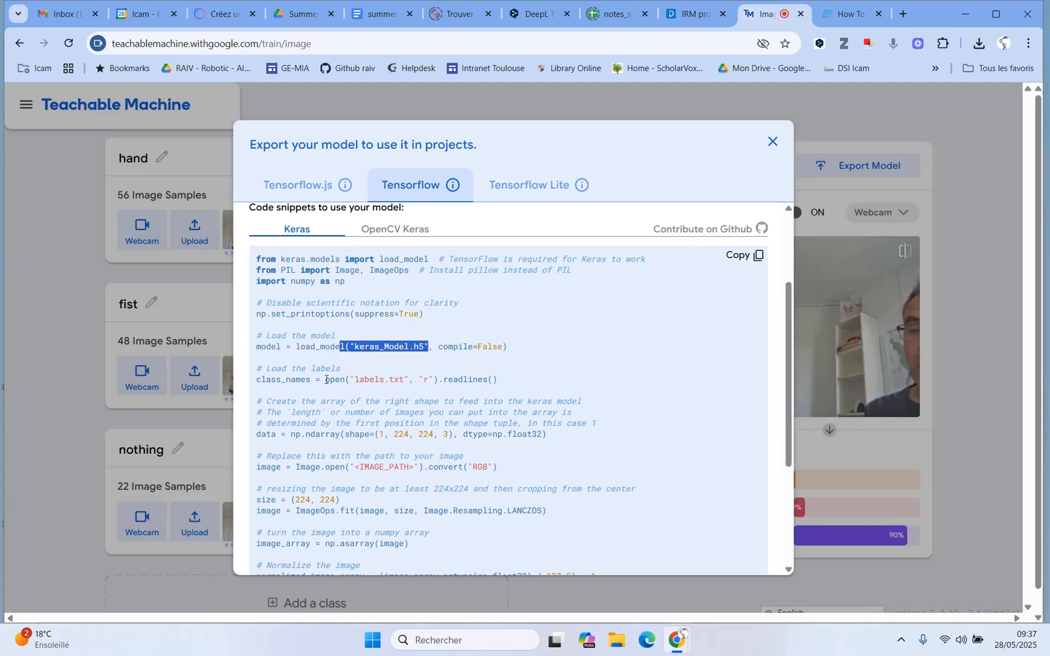
drag(326, 380, 401, 378)
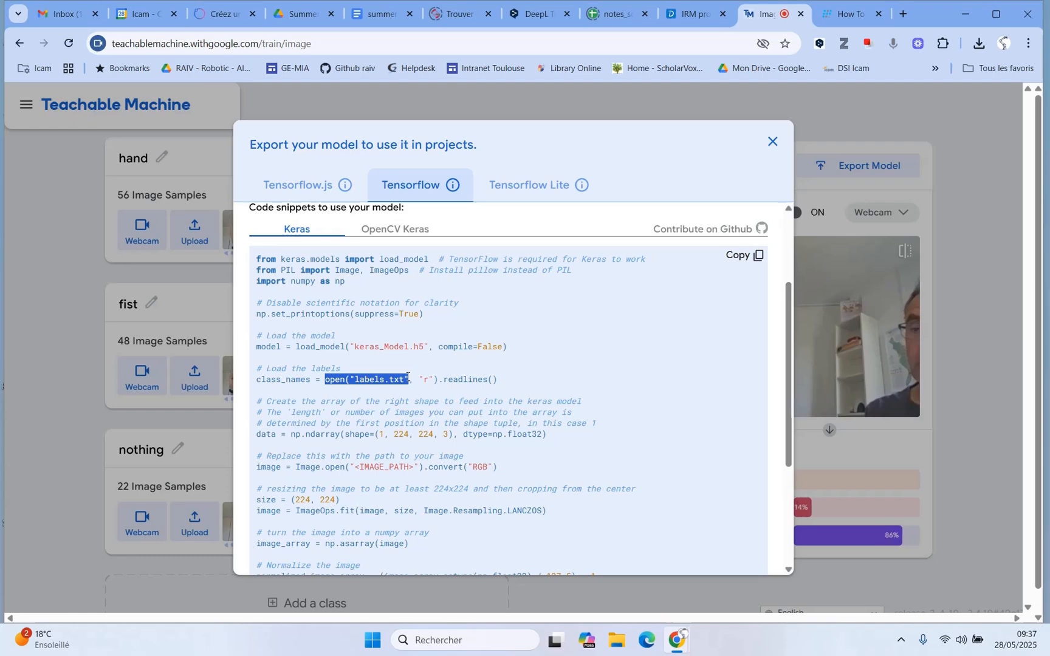
scroll(407, 376, down, 3)
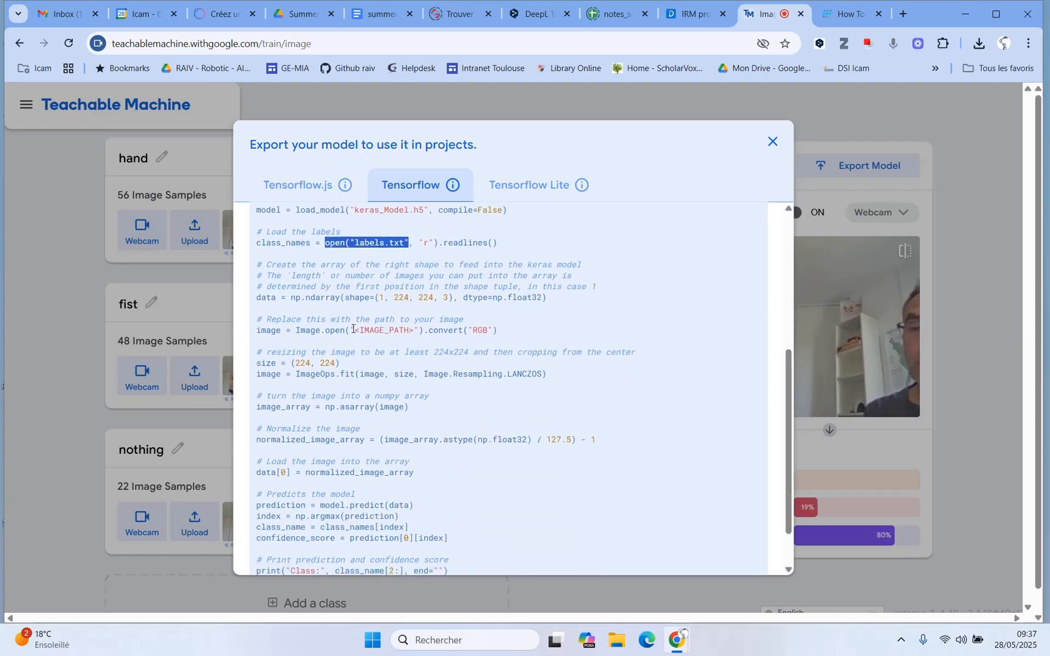
drag(353, 329, 405, 327)
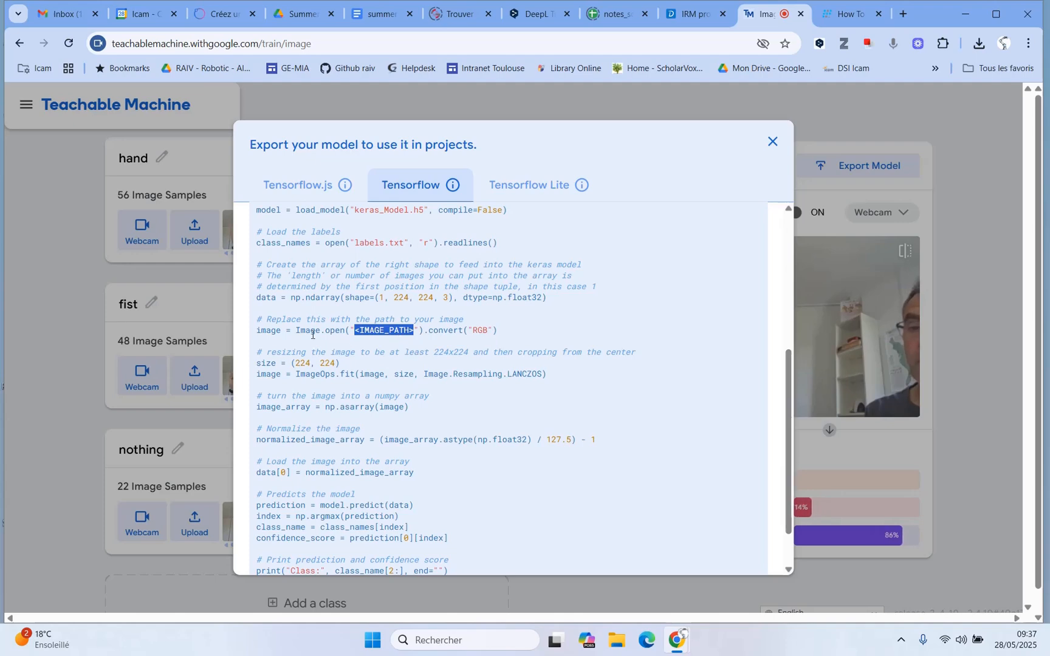
double_click(272, 331)
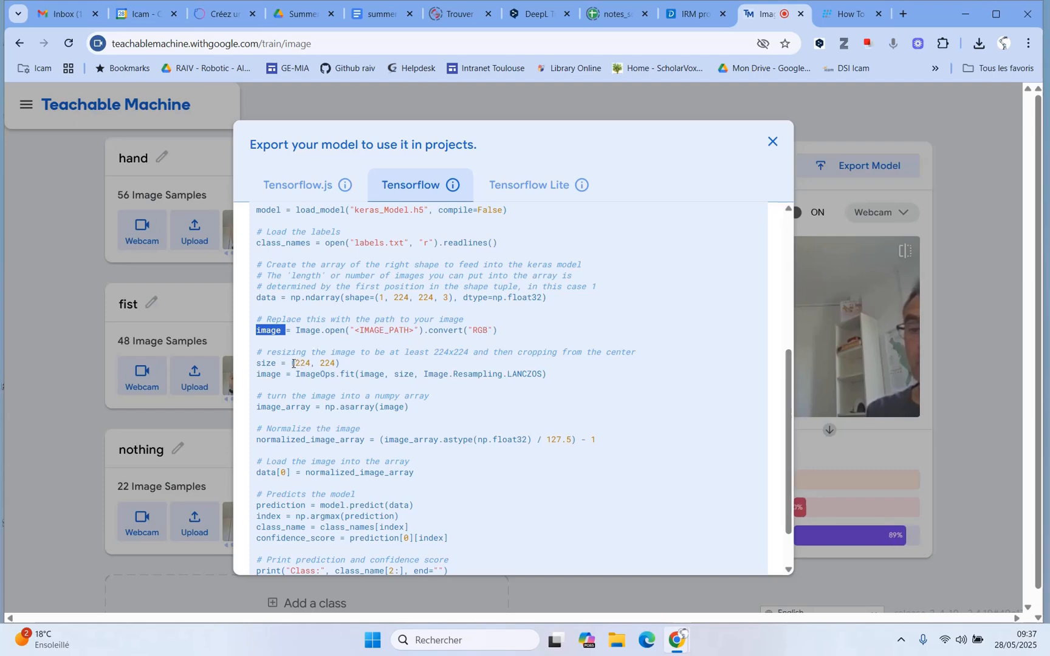
drag(292, 363, 345, 362)
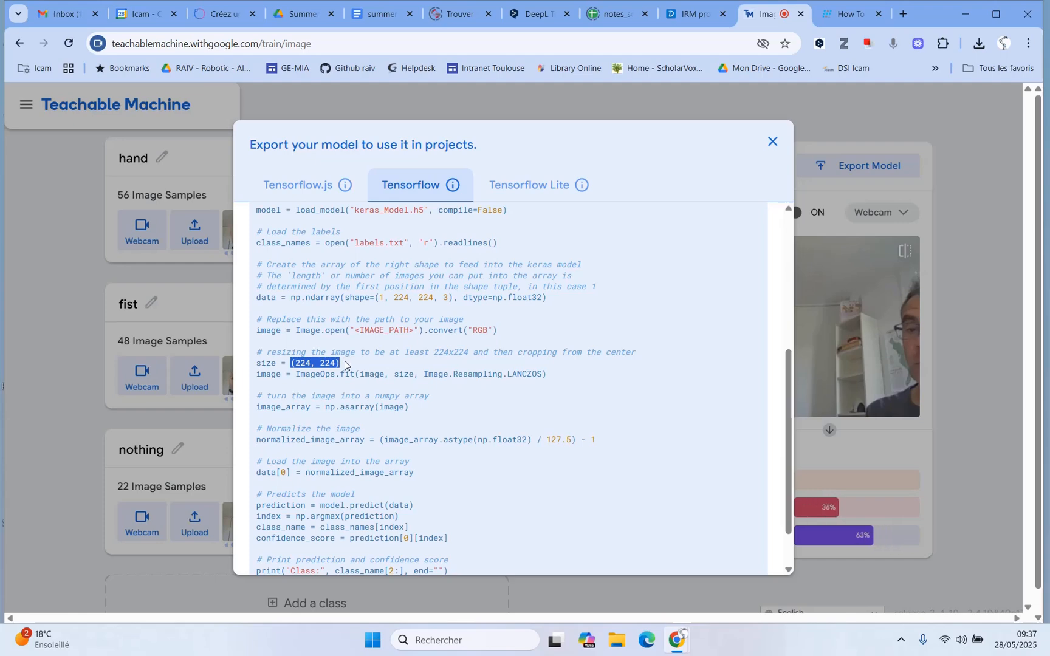
scroll(359, 359, down, 1)
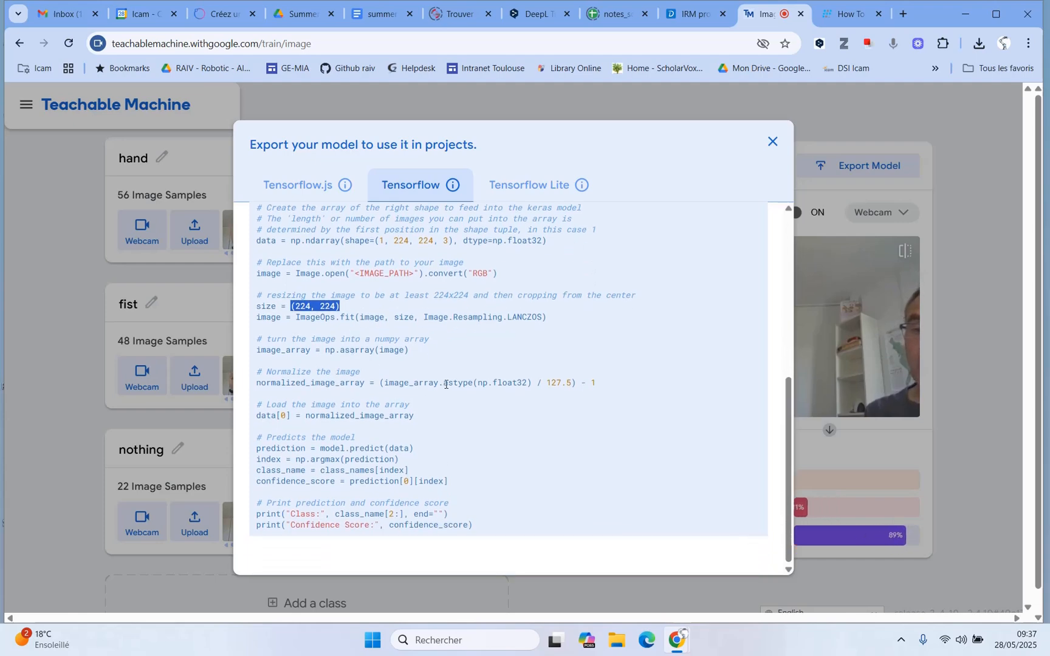
drag(600, 385, 258, 383)
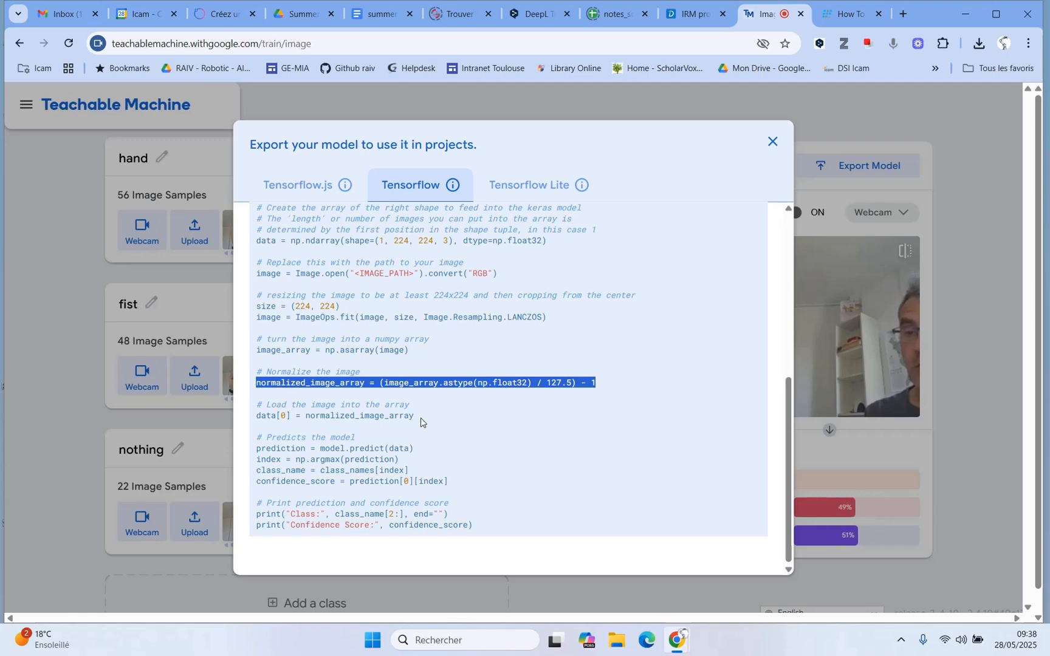
double_click(400, 448)
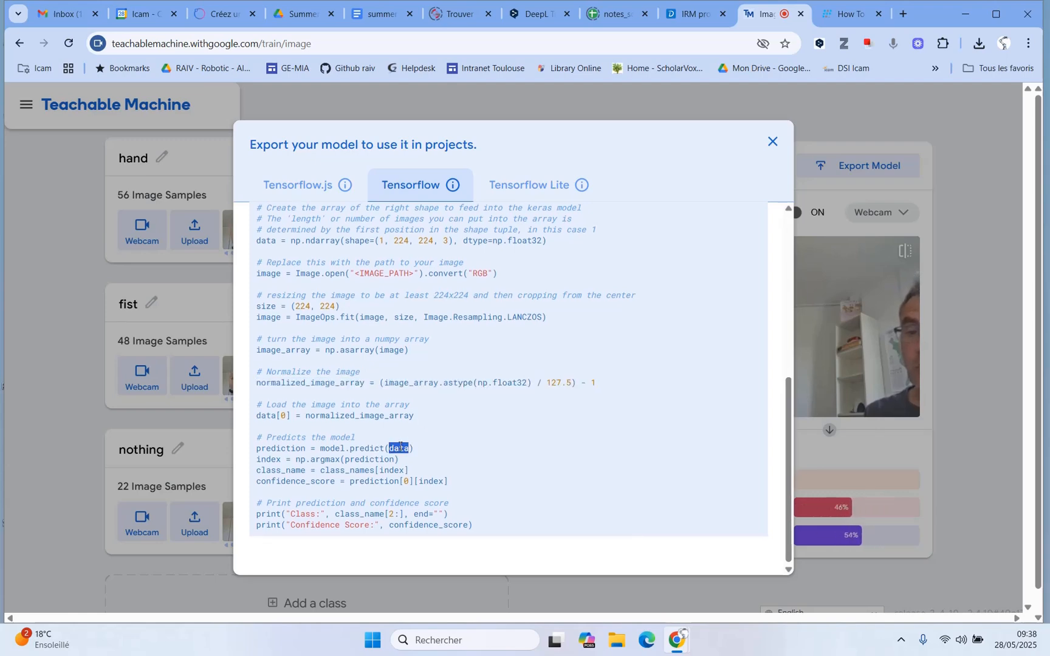
double_click(328, 448)
double_click(365, 448)
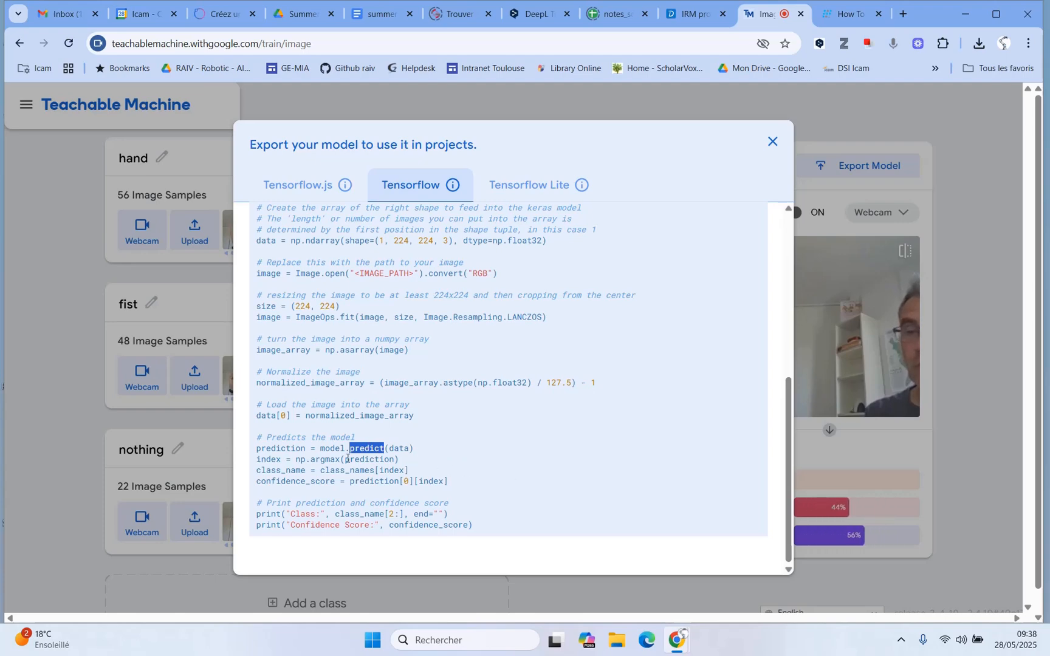
double_click(281, 448)
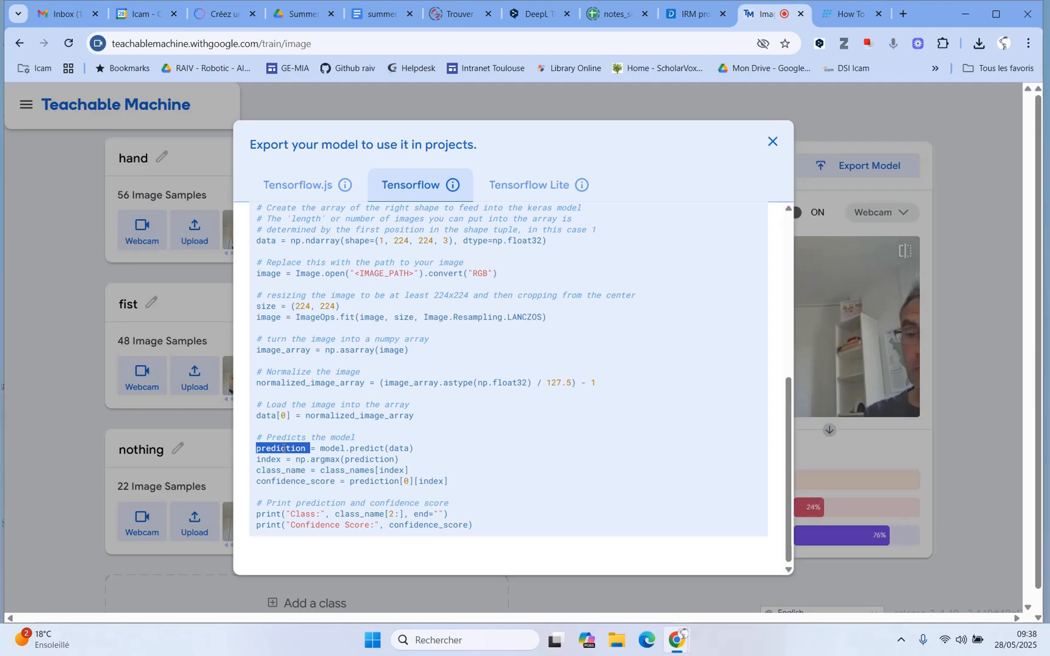
Examine how the Keras snippet turns the prediction into a class name with np.argmax, index and class_names
click(304, 461)
drag(297, 460, 434, 458)
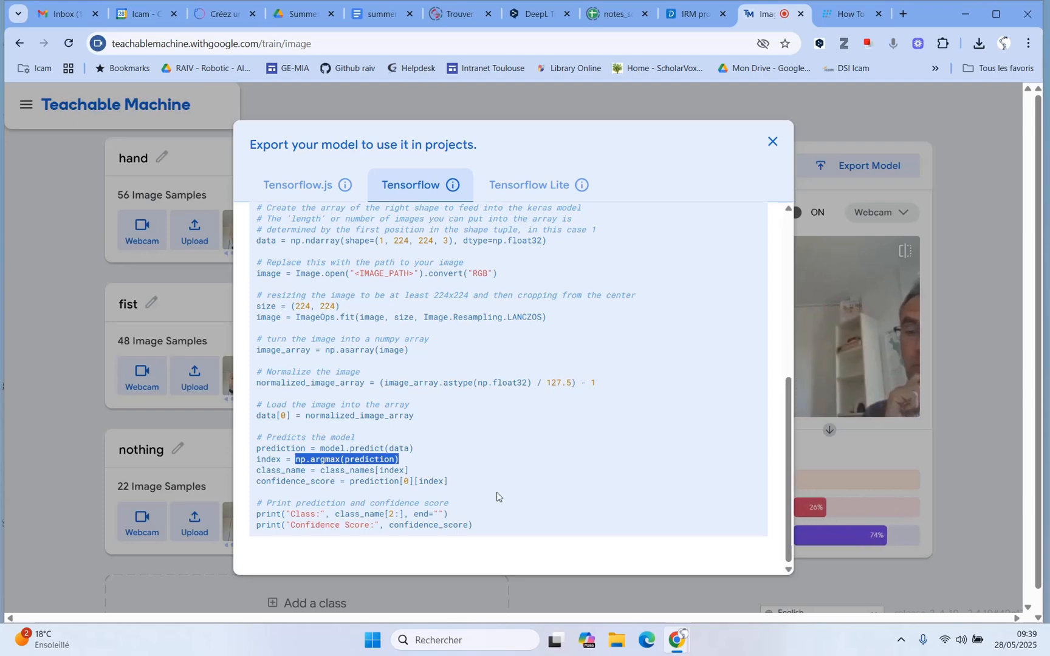
double_click(394, 471)
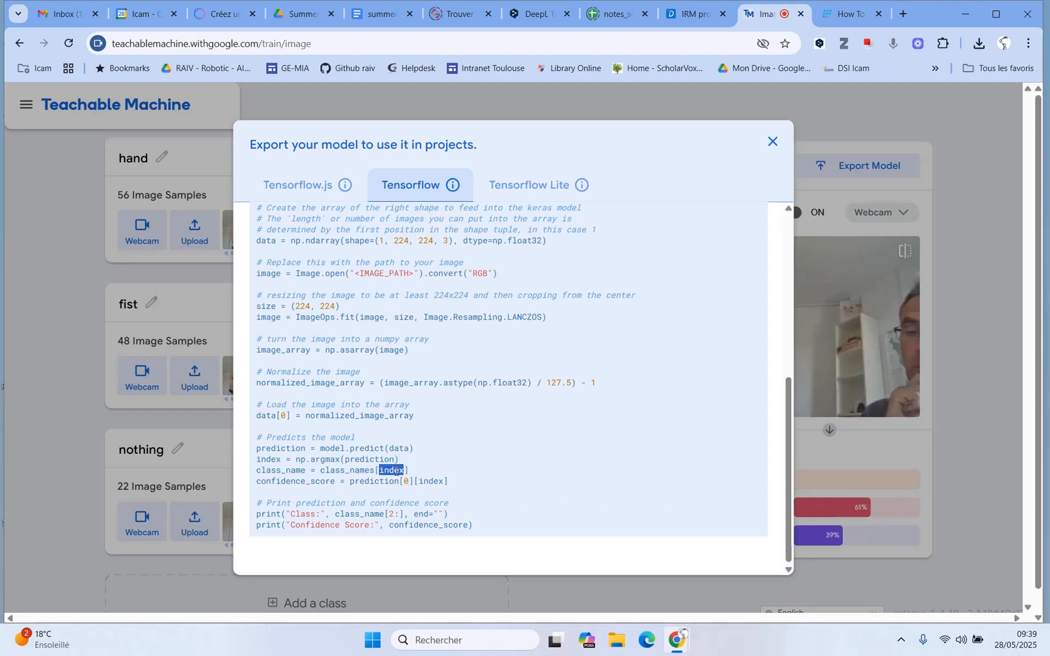
double_click(346, 471)
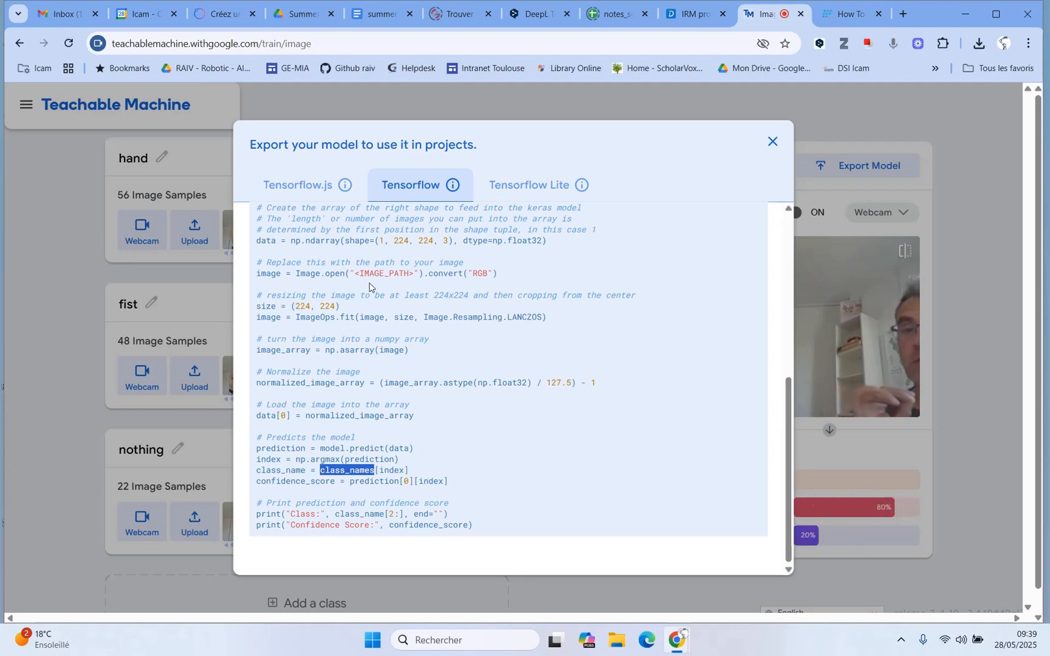
Show the OpenCV Keras code snippet and examine its cv2 import, VideoCapture camera setup and camera.read line
scroll(480, 328, up, 5)
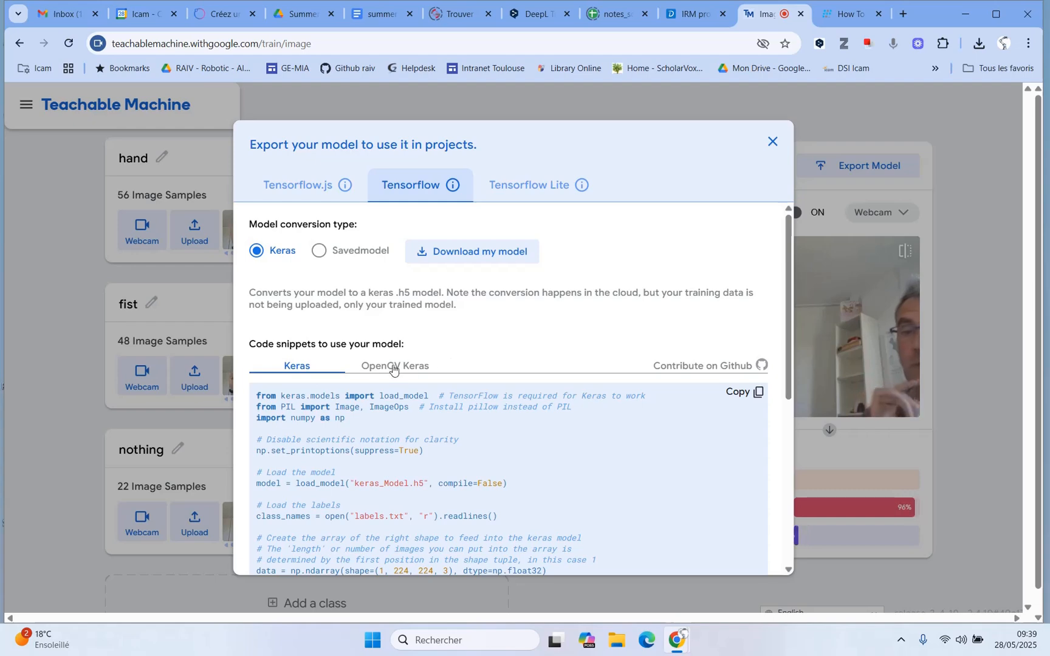
click(388, 367)
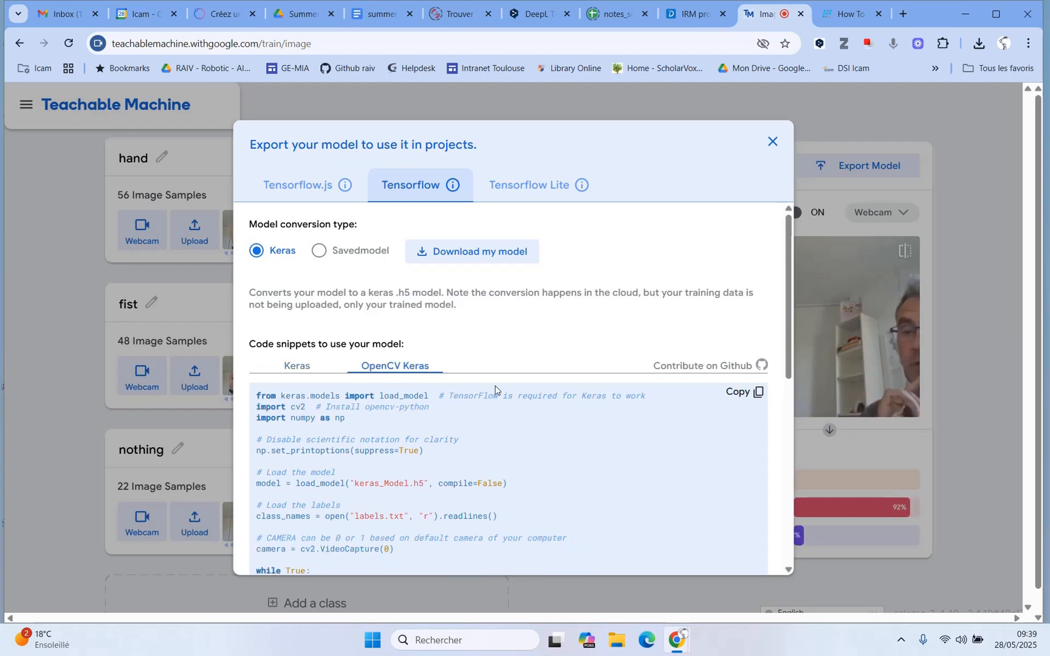
scroll(495, 388, down, 3)
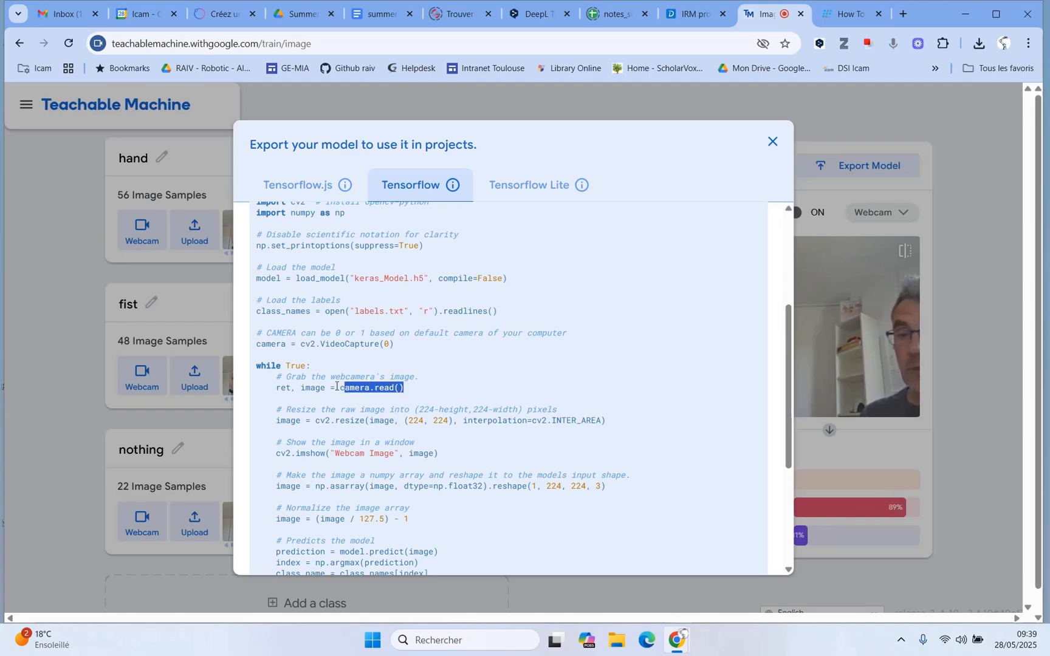
drag(336, 386, 293, 388)
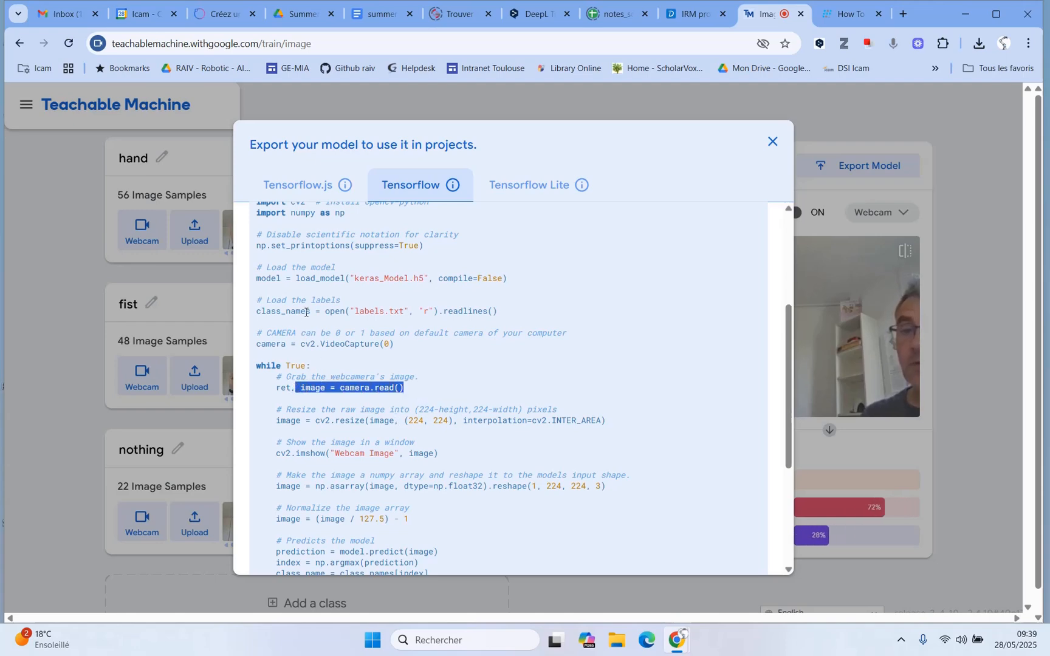
scroll(346, 280, up, 1)
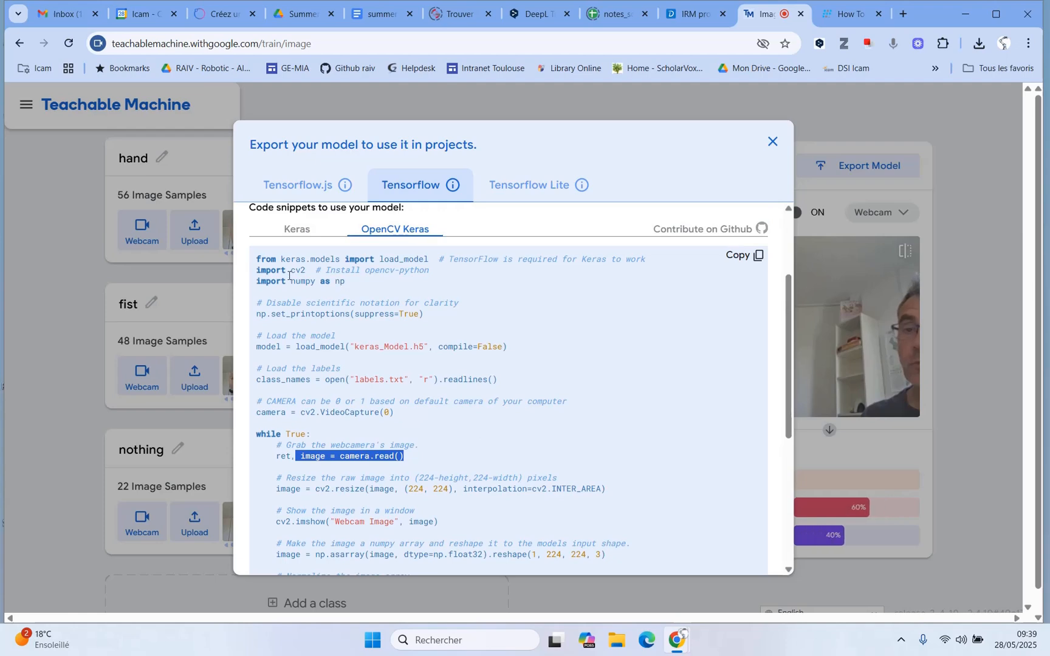
drag(309, 270, 275, 269)
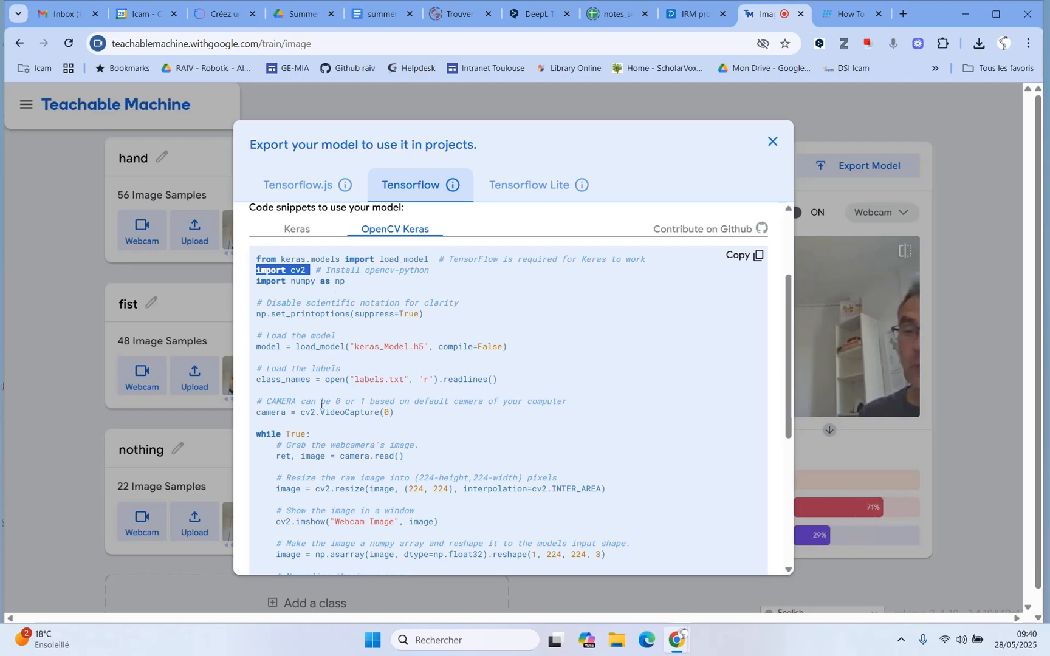
drag(396, 412, 246, 414)
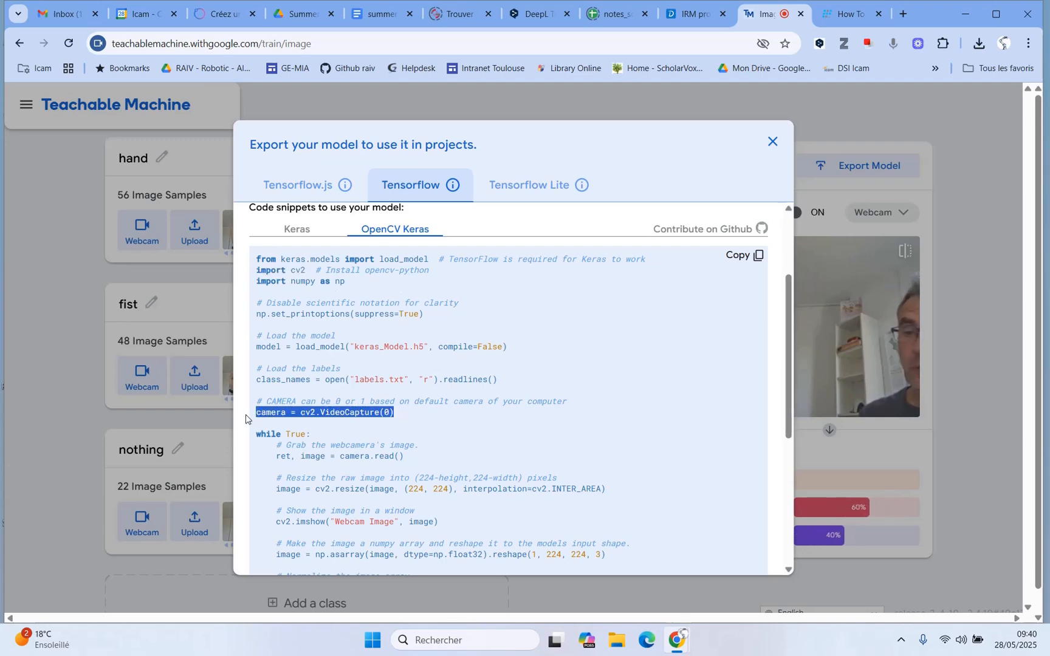
Examine the while loop of the OpenCV Keras snippet, from the grabbed webcam image through resizing, normalization and prediction
scroll(423, 402, down, 2)
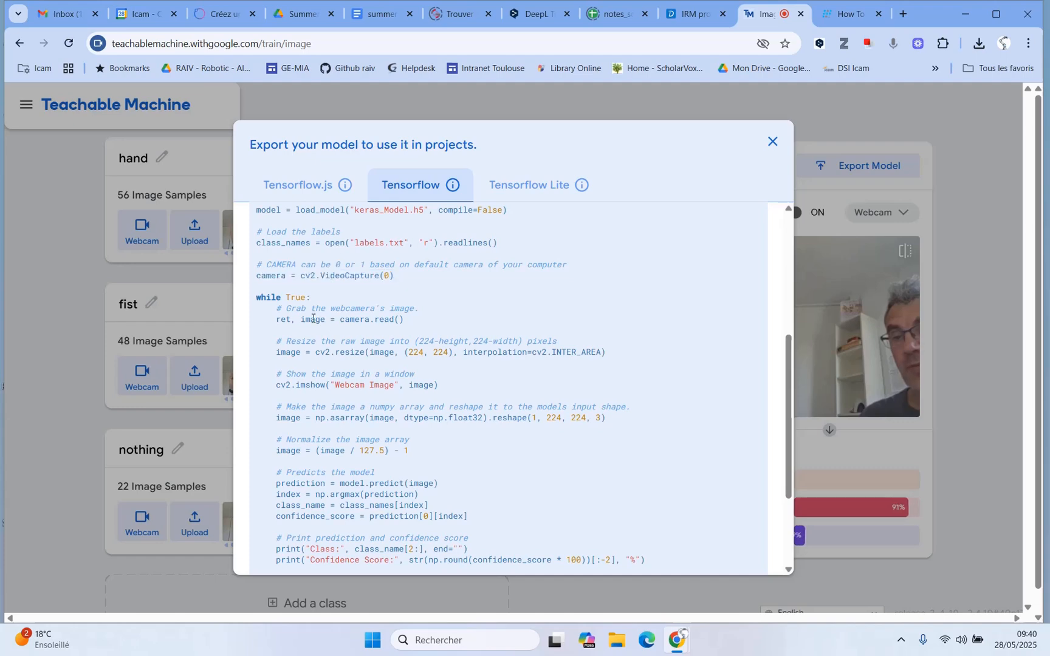
double_click(317, 318)
drag(312, 339, 490, 559)
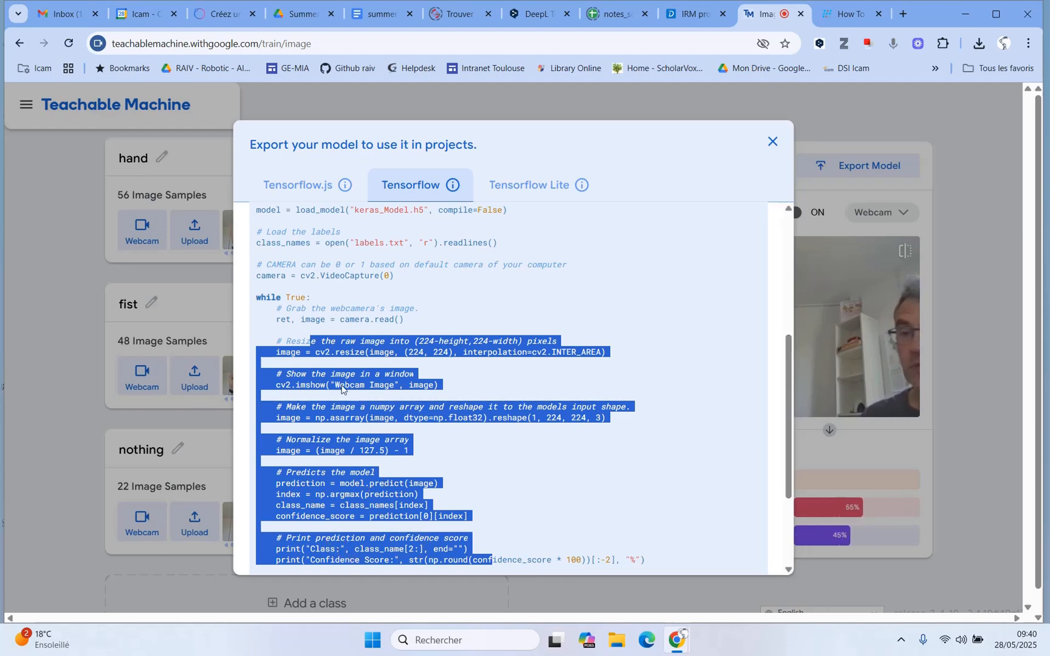
click(346, 308)
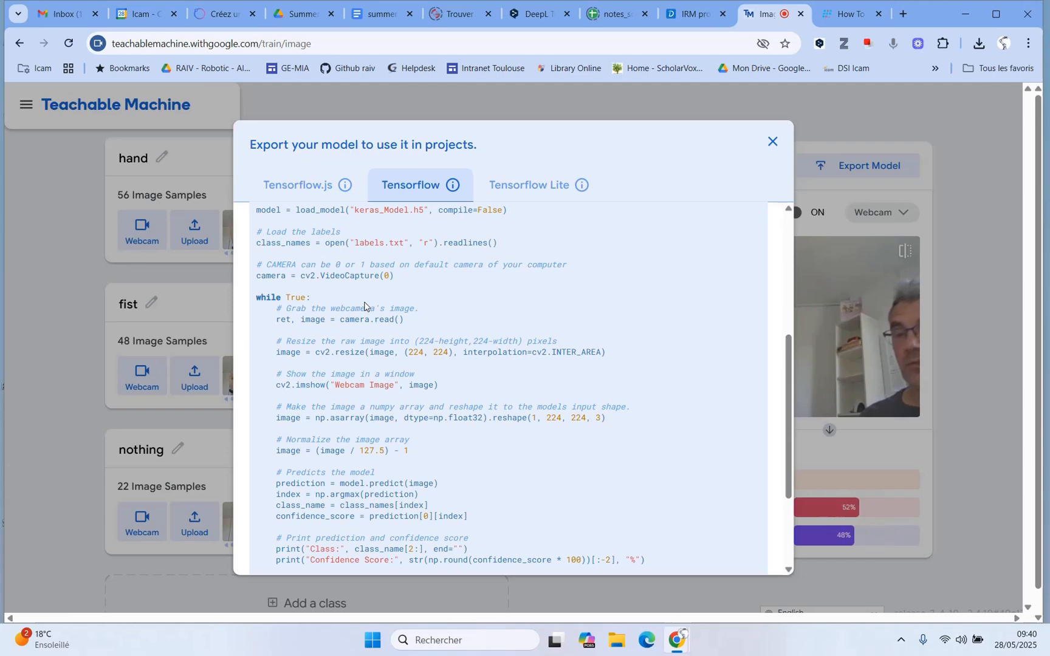
Examine the print lines for class and confidence score and the index variable in the OpenCV Keras snippet
scroll(364, 306, down, 3)
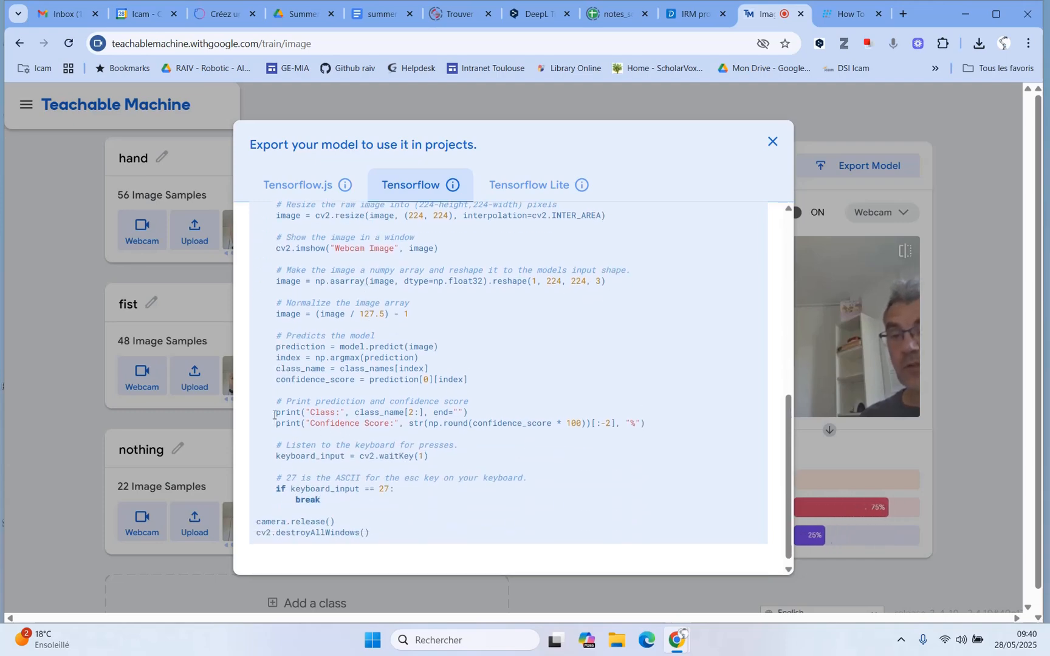
drag(274, 412, 659, 421)
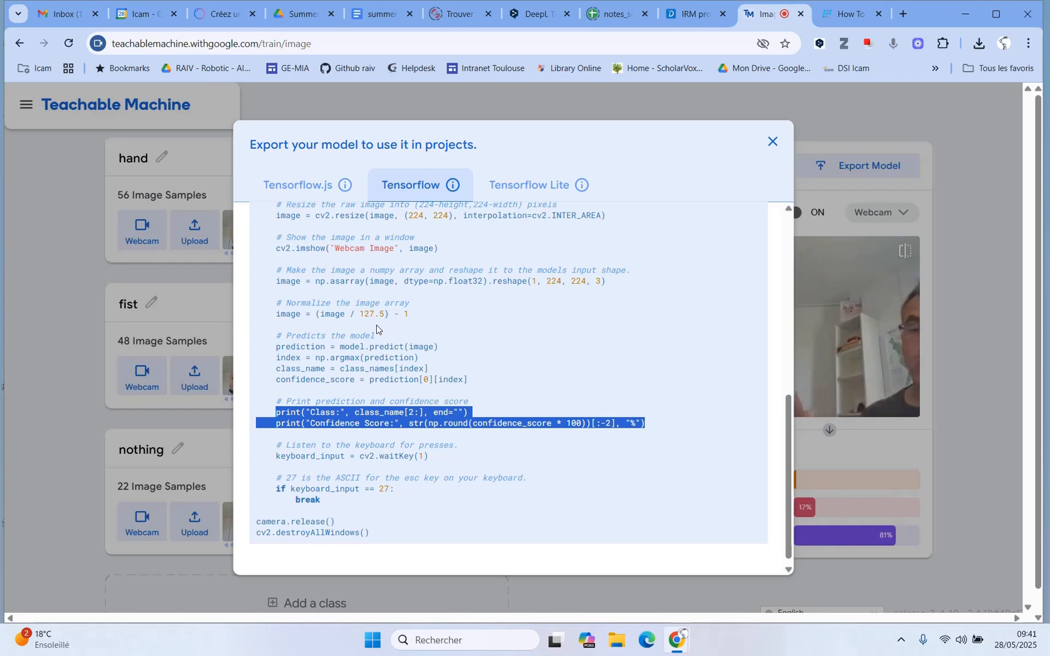
scroll(370, 324, up, 1)
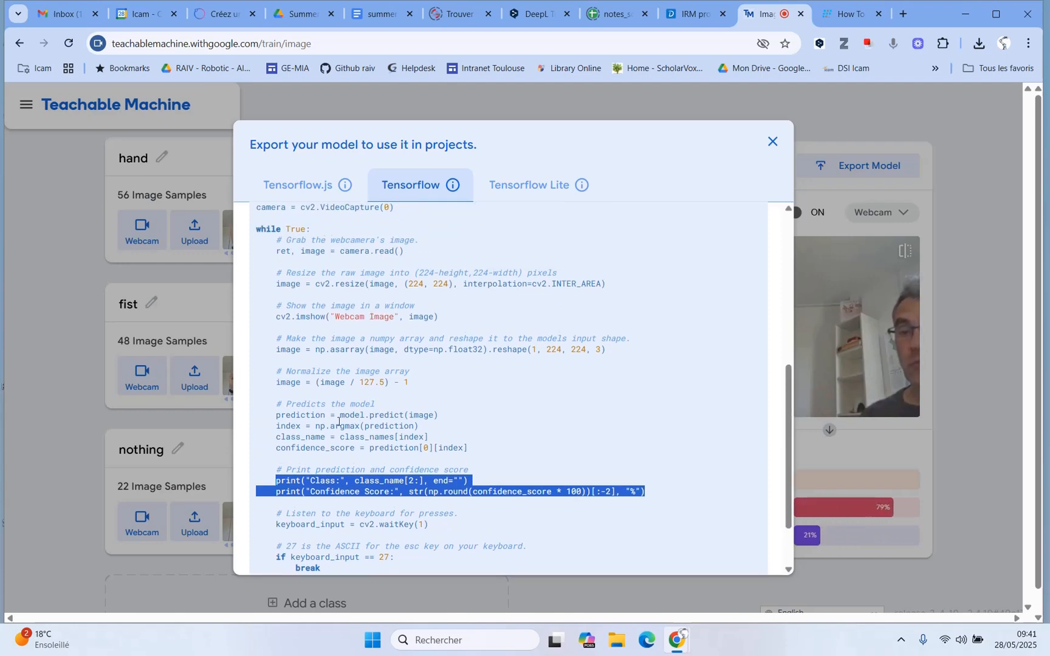
click(286, 426)
double_click(287, 425)
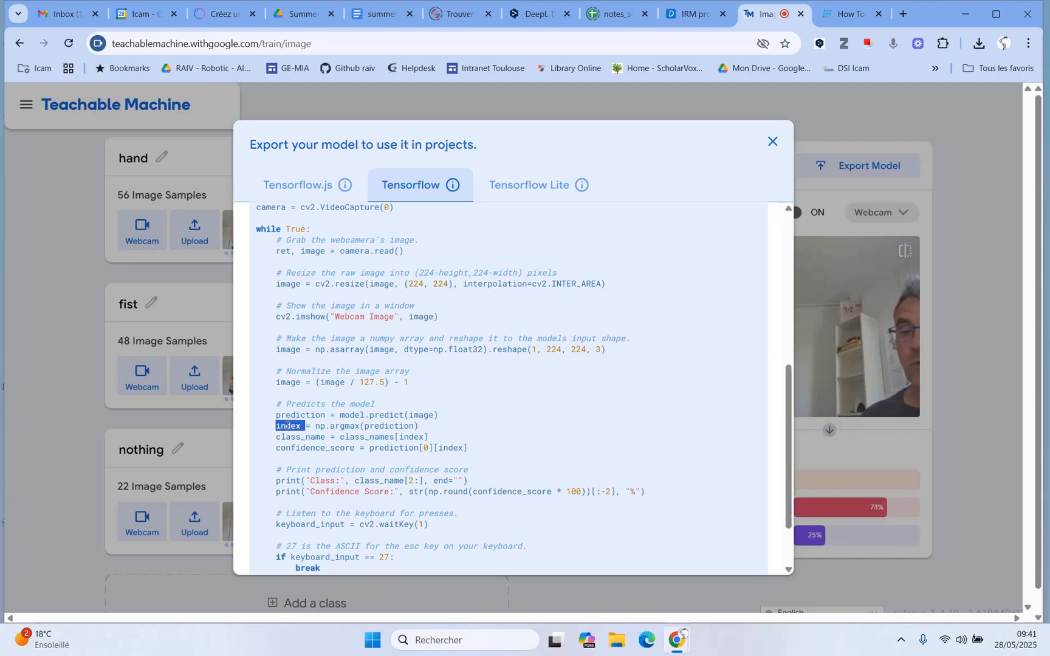